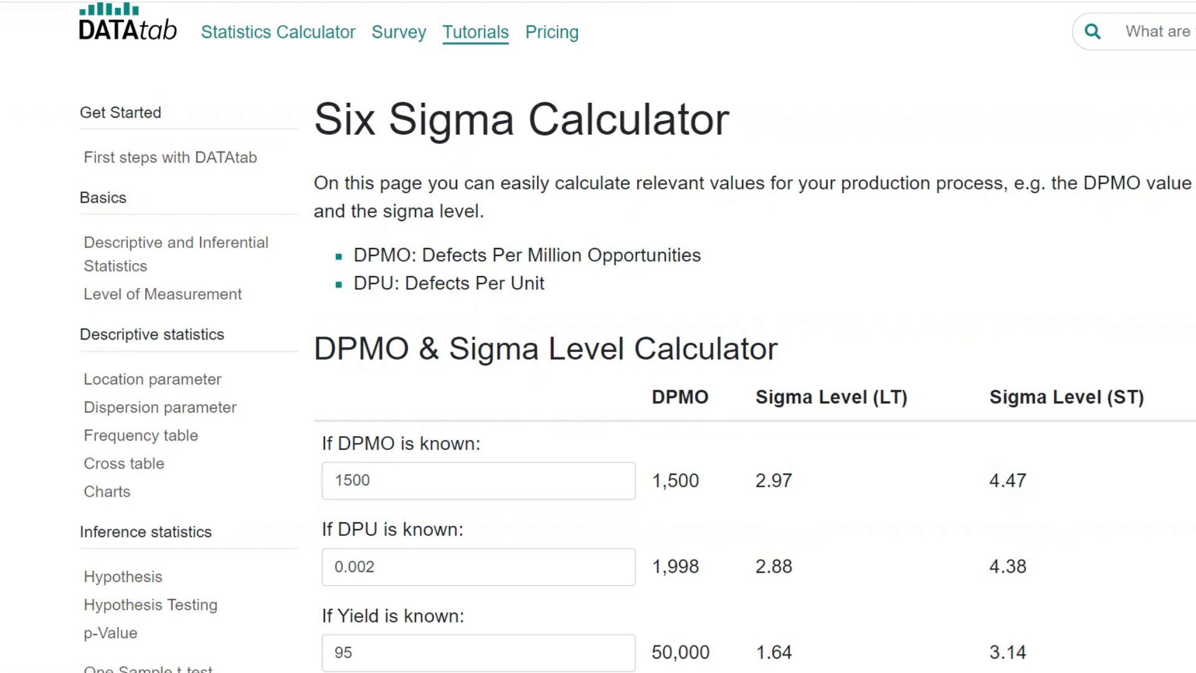
Step: Replace the known DPMO of 1500 with 3.4, then 1000, and compare the sigma levels
{"action": "scroll", "coordinate": [757, 324], "scroll_direction": "down", "scroll_amount": 2}
{"action": "left_click", "coordinate": [435, 397]}
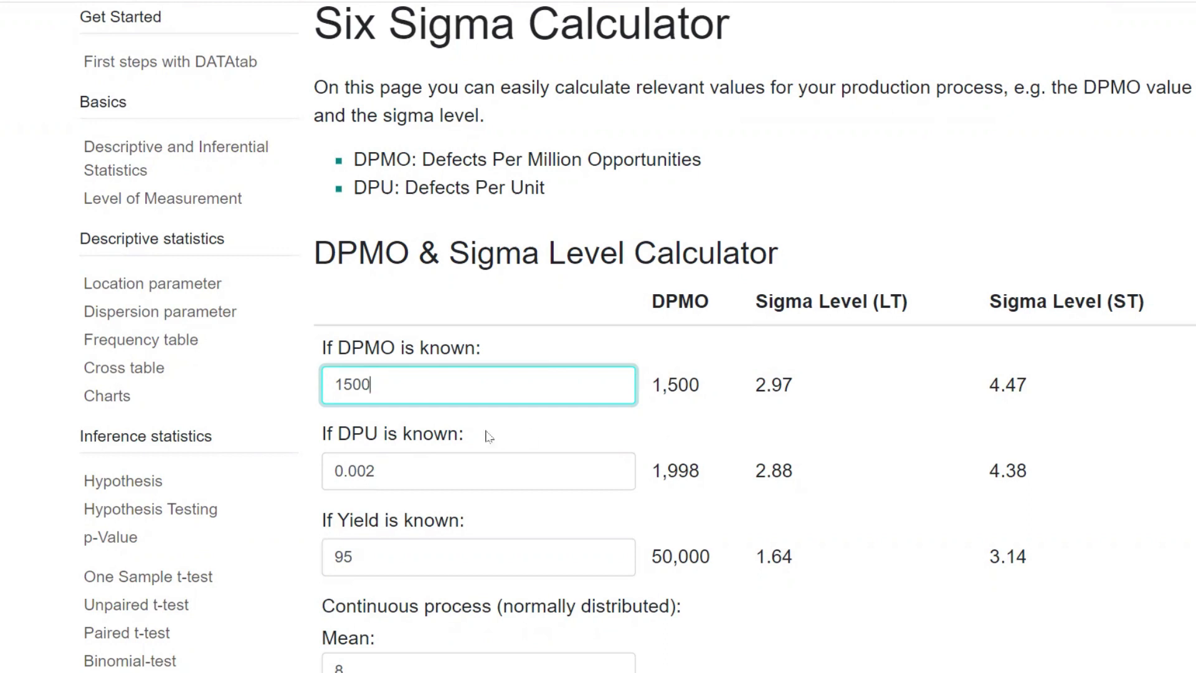
{"action": "key", "text": "BackSpace"}
{"action": "key", "text": "BackSpace"}
{"action": "key", "text": "BackSpace"}
{"action": "key", "text": "BackSpace"}
{"action": "type", "text": "3.4"}
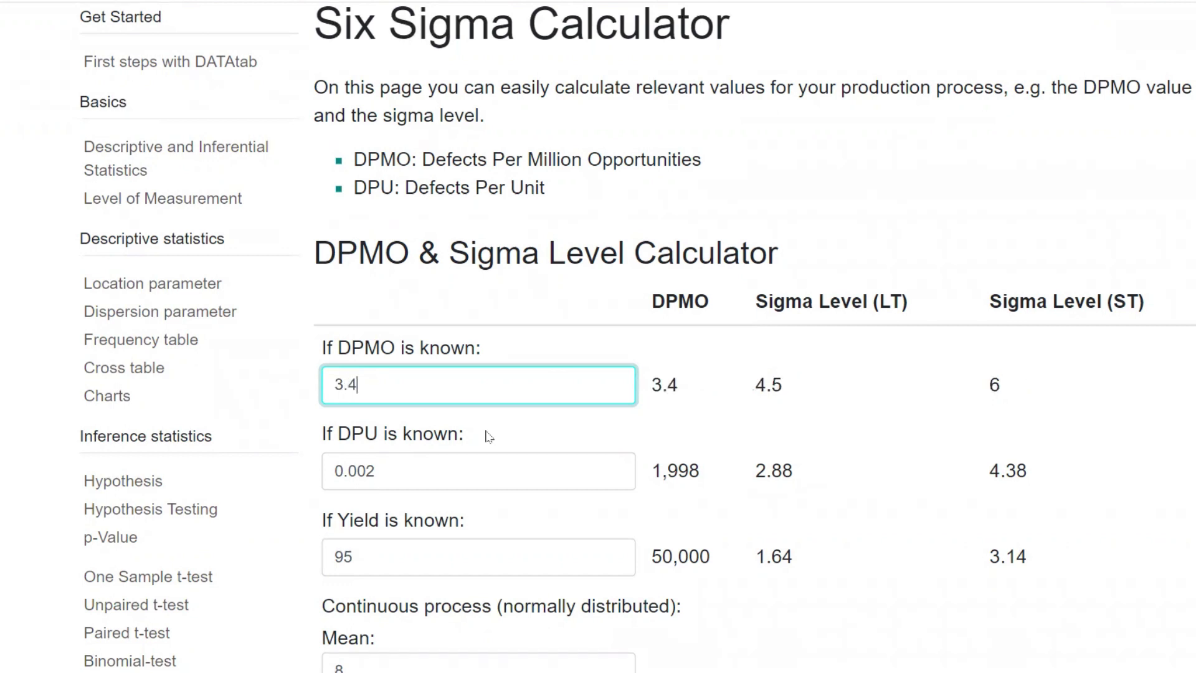
{"action": "double_click", "coordinate": [993, 385]}
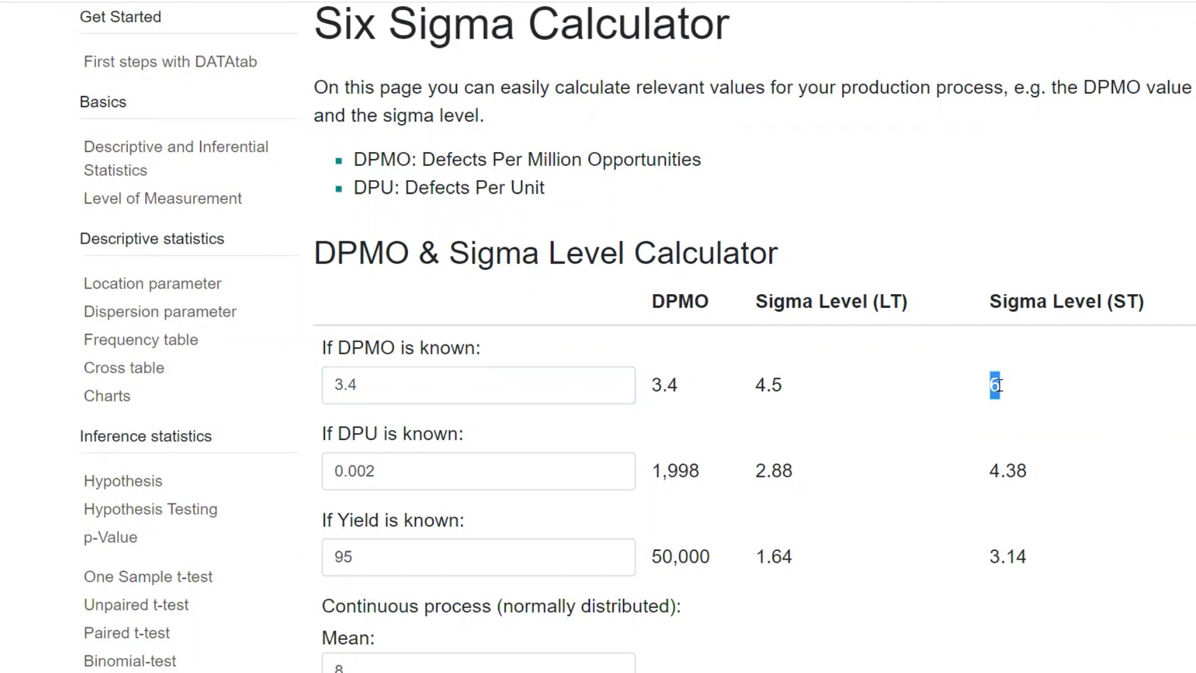
{"action": "left_click", "coordinate": [581, 424]}
{"action": "left_click", "coordinate": [538, 390]}
{"action": "key", "text": "BackSpace"}
{"action": "key", "text": "BackSpace"}
{"action": "key", "text": "BackSpace"}
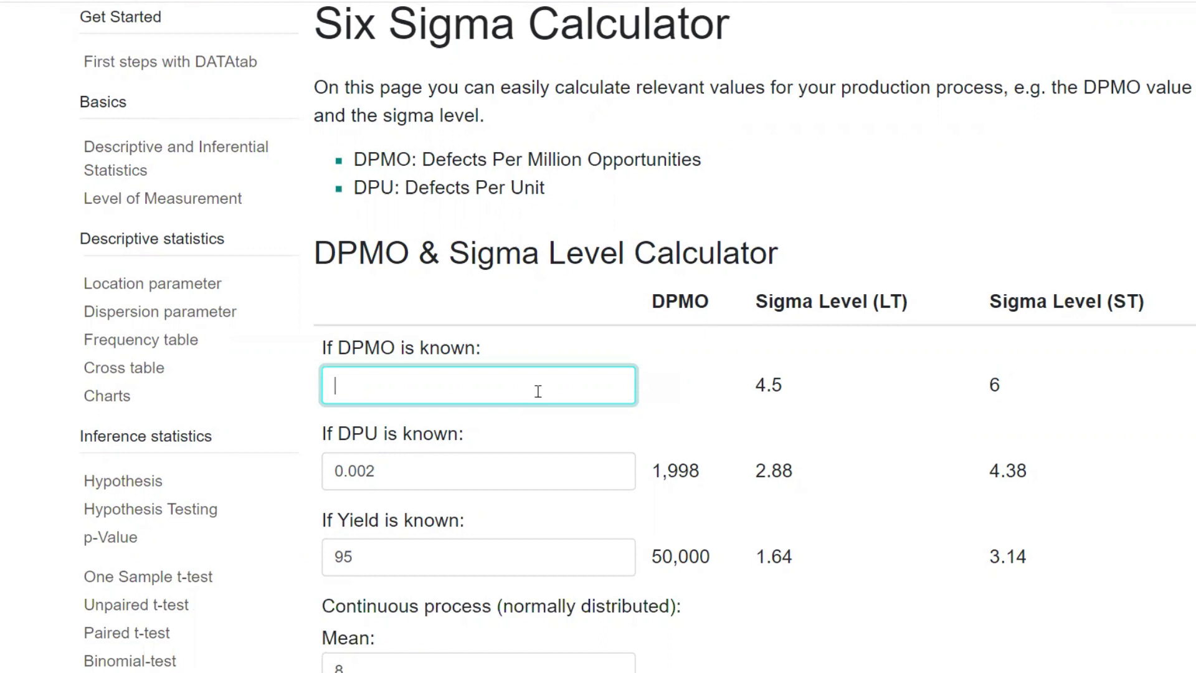
{"action": "type", "text": "1000"}
{"action": "key", "text": "Tab"}
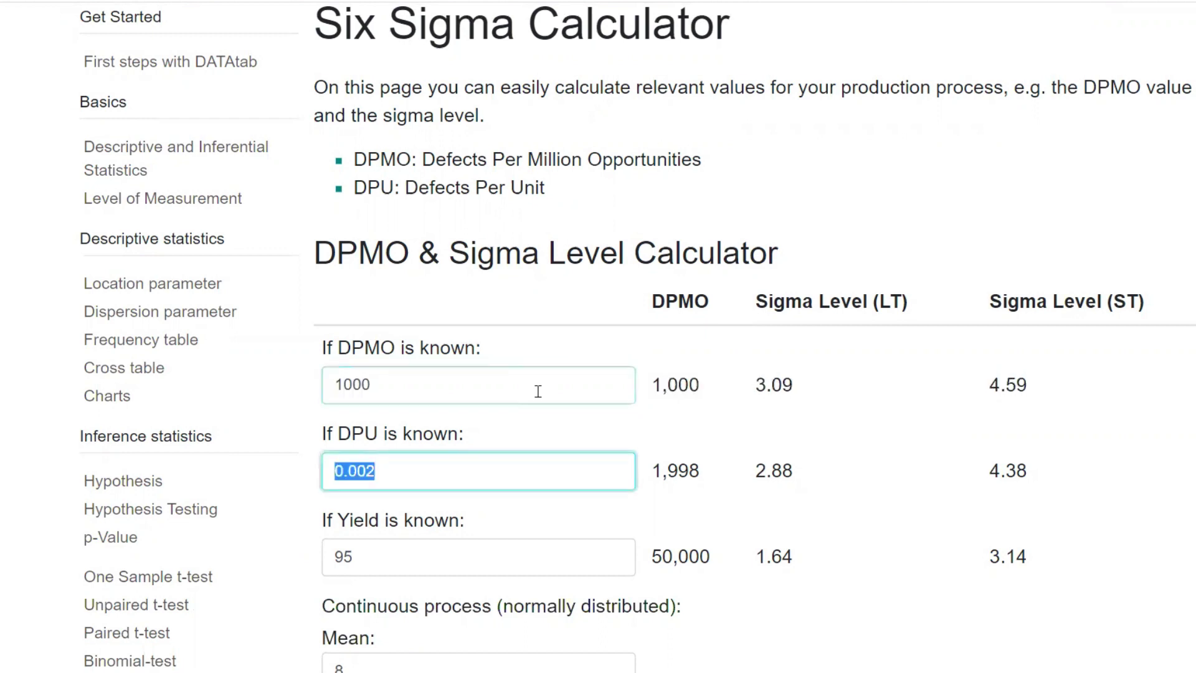
Step: Recalculate the sigma levels with a known DPMO of 500, then 1
{"action": "left_click", "coordinate": [550, 391]}
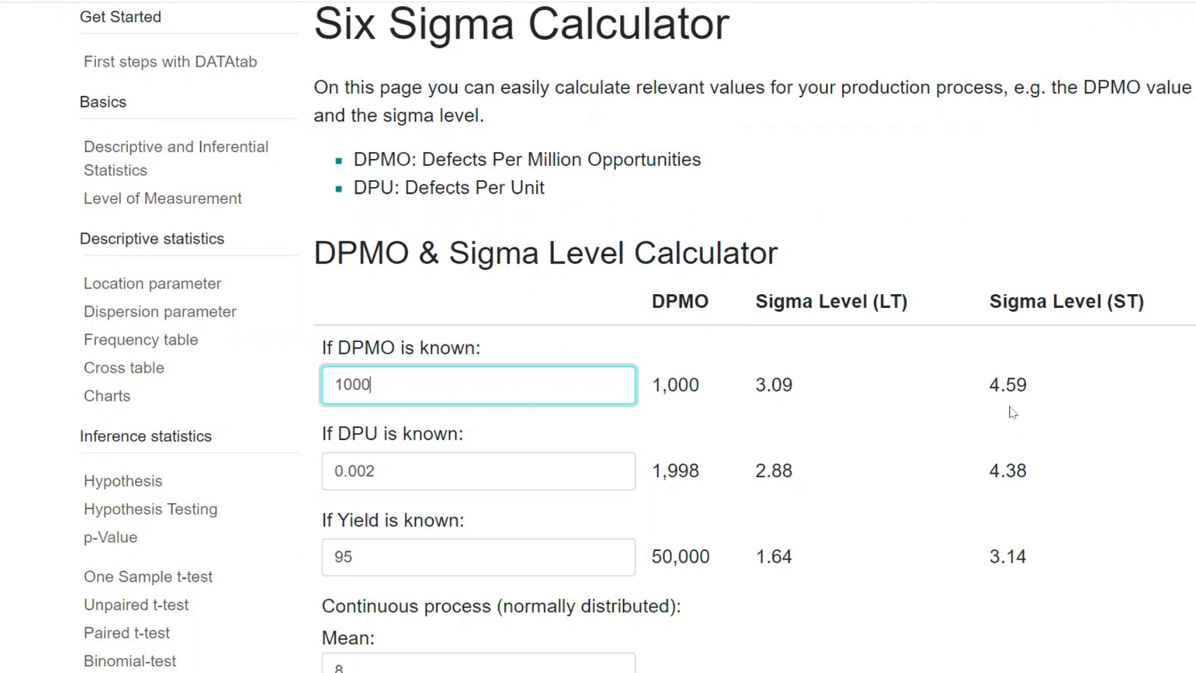
{"action": "key", "text": "BackSpace"}
{"action": "key", "text": "BackSpace"}
{"action": "key", "text": "BackSpace"}
{"action": "key", "text": "BackSpace"}
{"action": "type", "text": "500"}
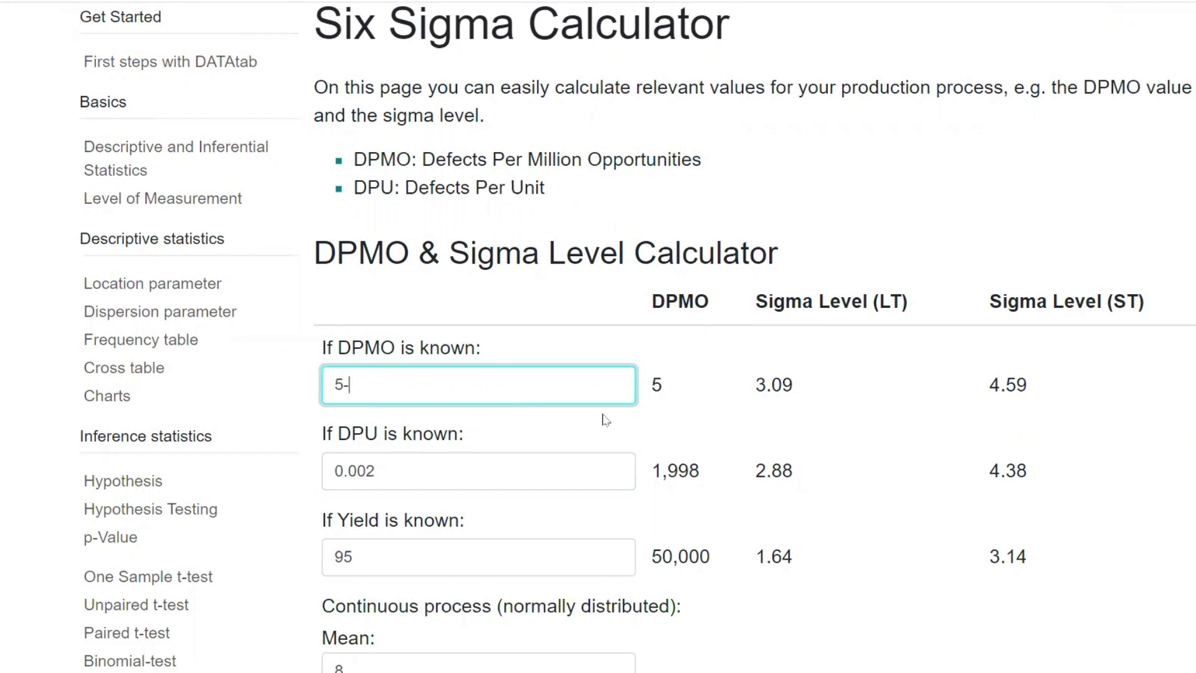
{"action": "key", "text": "Tab"}
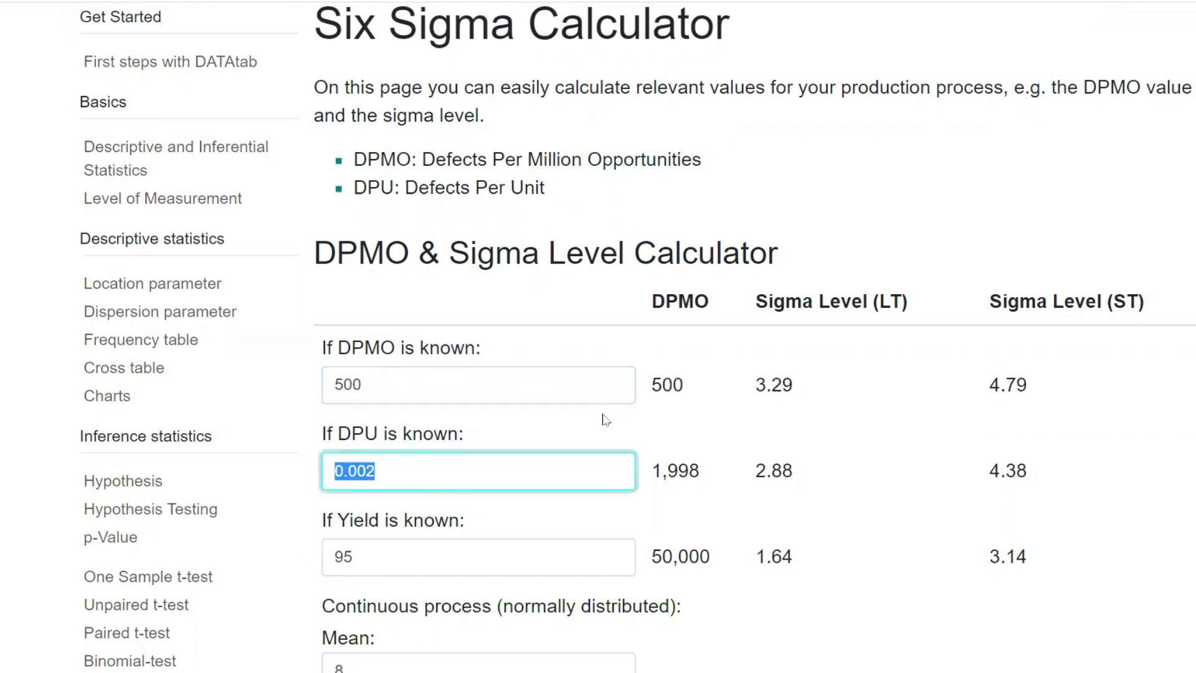
{"action": "left_click", "coordinate": [562, 377]}
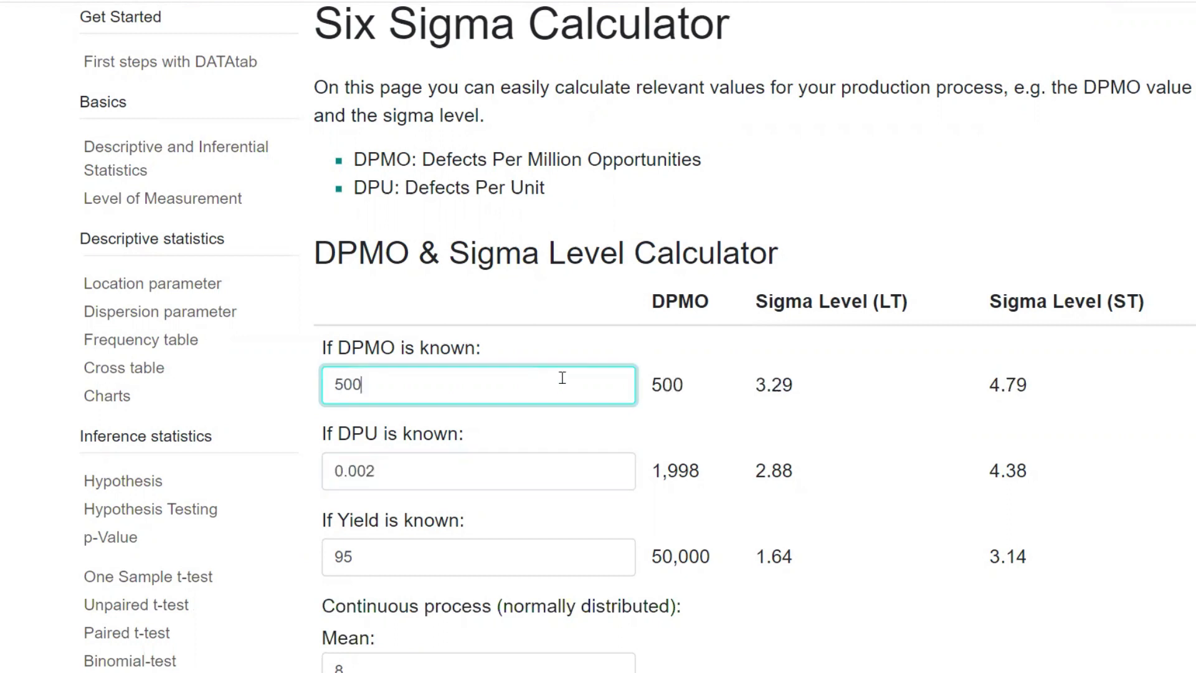
{"action": "key", "text": "BackSpace"}
{"action": "key", "text": "BackSpace"}
{"action": "key", "text": "BackSpace"}
{"action": "type", "text": "1"}
{"action": "key", "text": "Tab"}
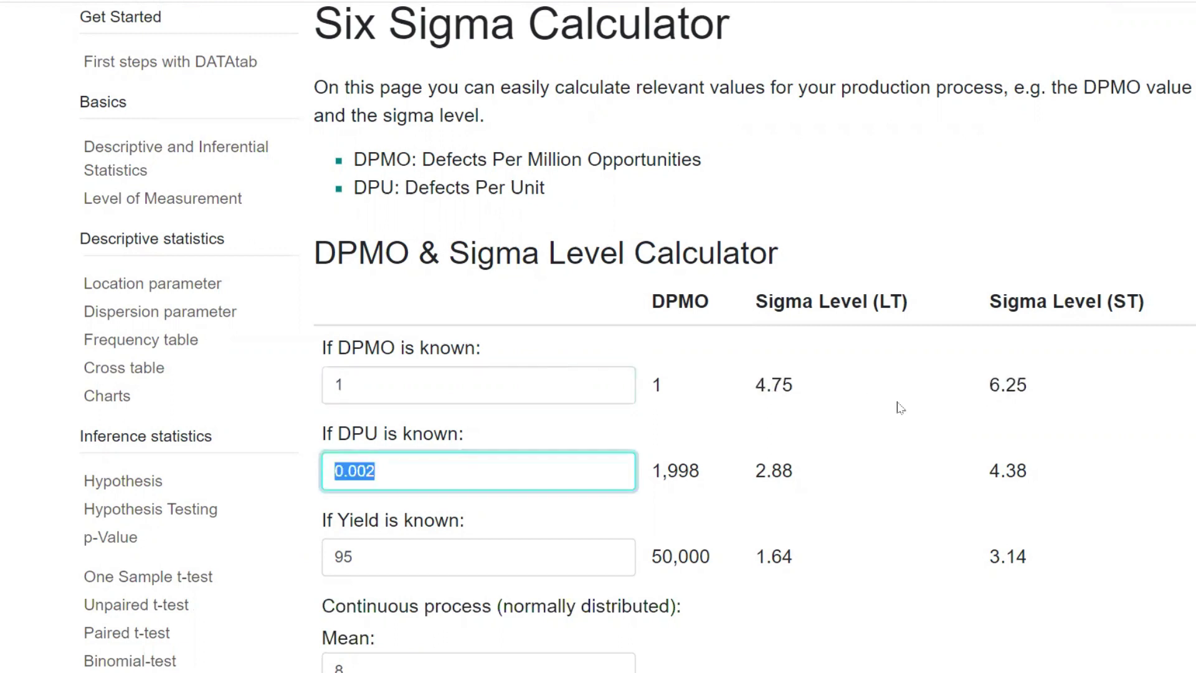
Step: Enter DPMO 0.5, then 0.2, giving sigma 5.07 long-term and 6.57 short-term
{"action": "left_click", "coordinate": [596, 389]}
{"action": "key", "text": "BackSpace"}
{"action": "type", "text": "0"}
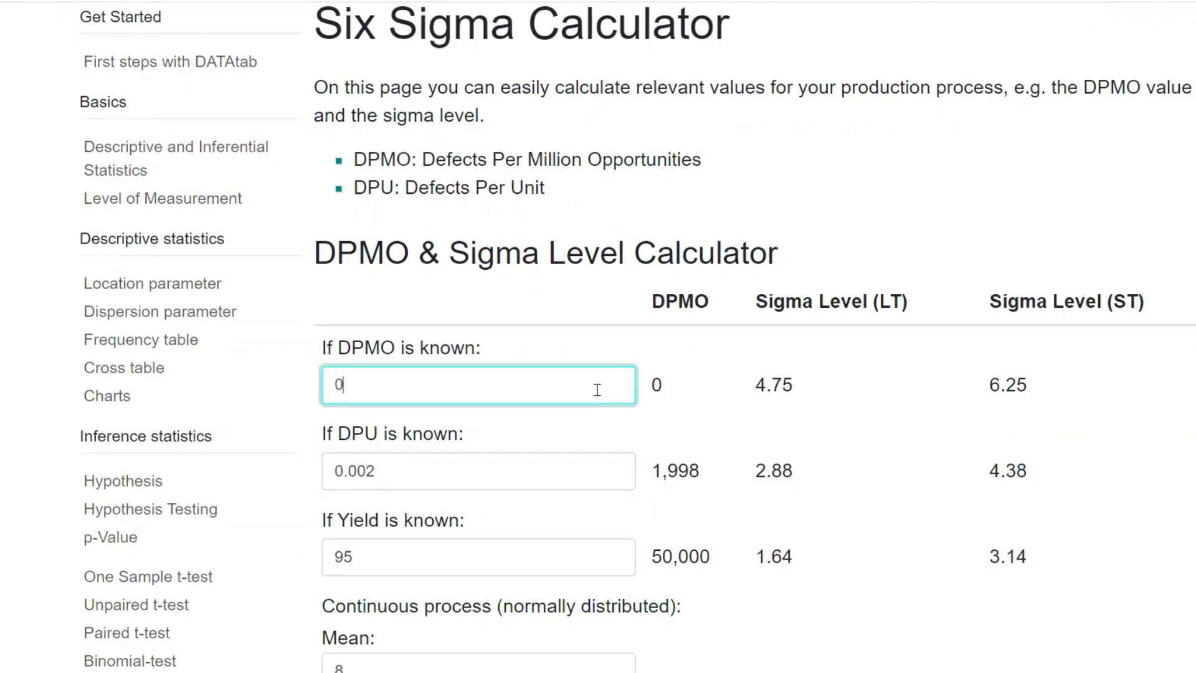
{"action": "type", "text": ".5"}
{"action": "key", "text": "Tab"}
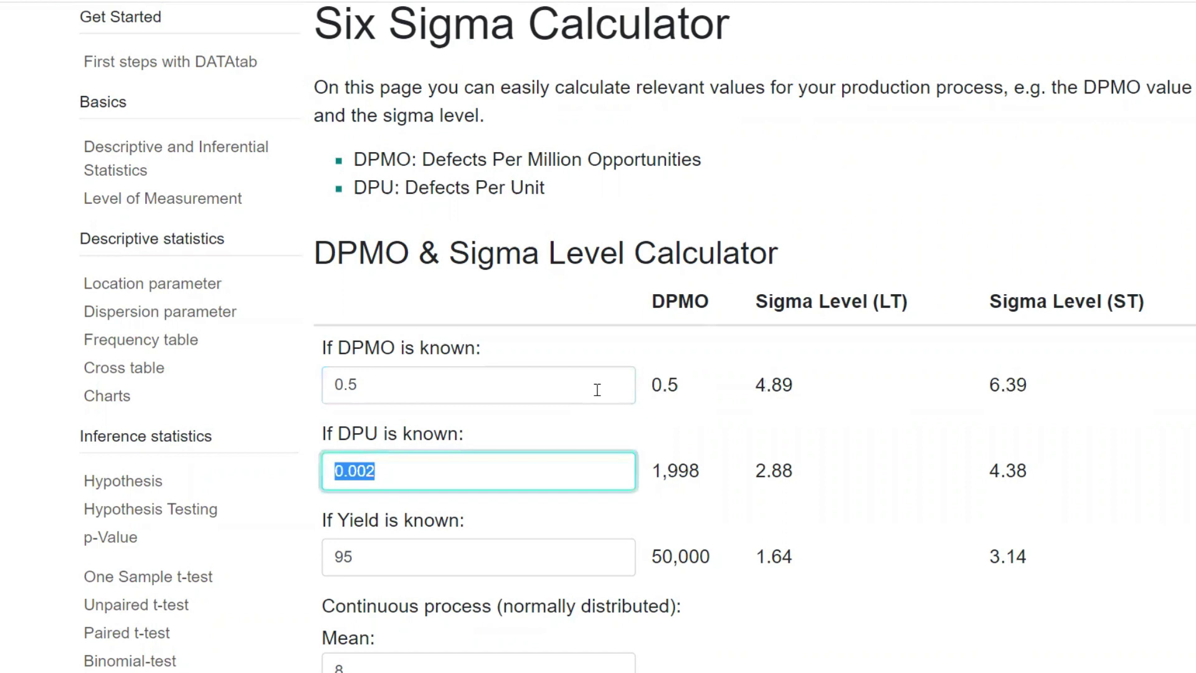
{"action": "left_click", "coordinate": [597, 389]}
{"action": "key", "text": "BackSpace"}
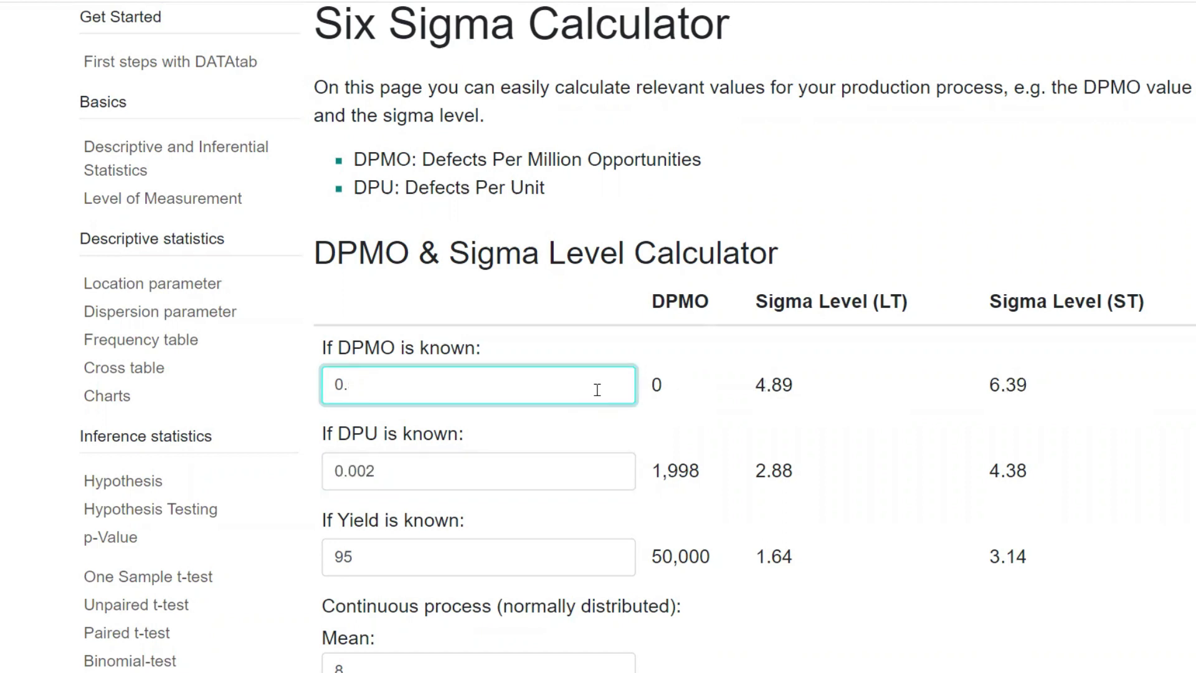
{"action": "type", "text": "2"}
{"action": "key", "text": "Tab"}
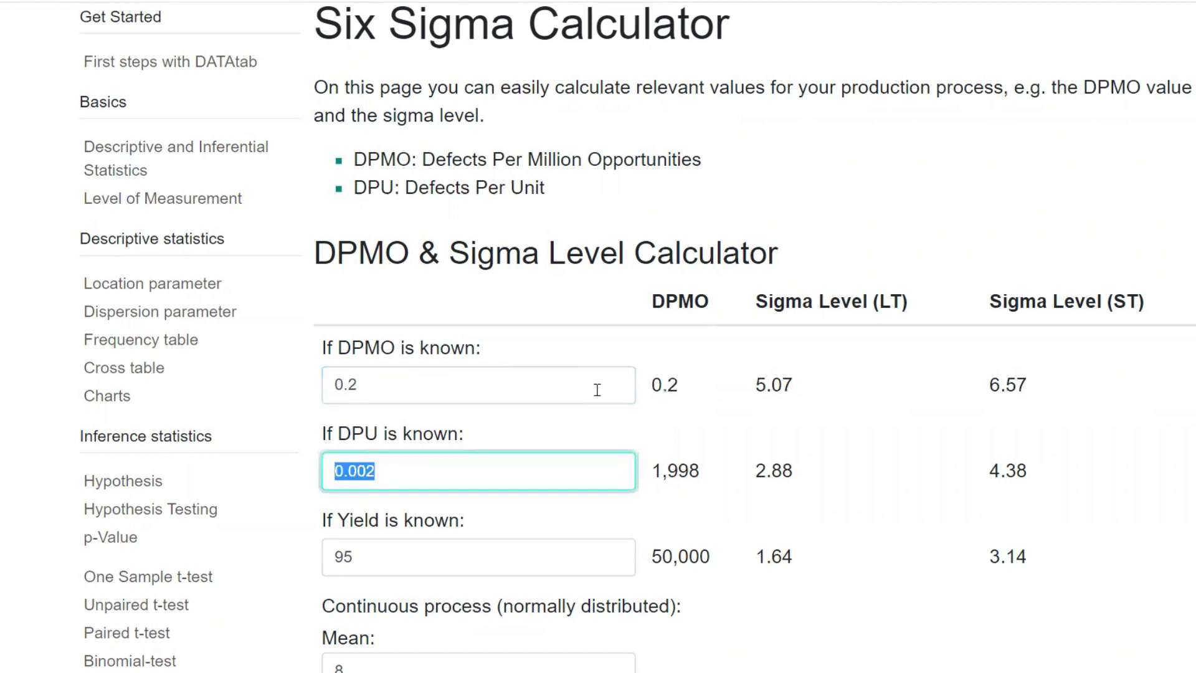
Step: Change the DPU from 0.002 to 0.004, then 0.0004, and recalculate
{"action": "left_click", "coordinate": [517, 475]}
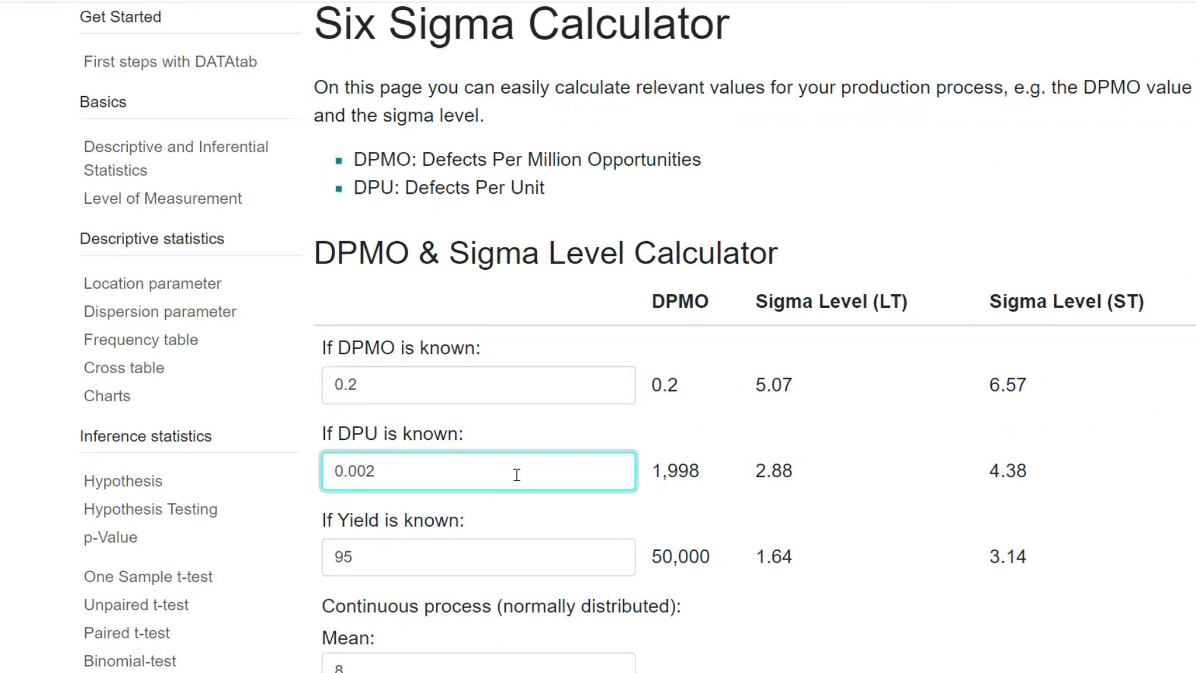
{"action": "type", "text": "4"}
{"action": "key", "text": "Tab"}
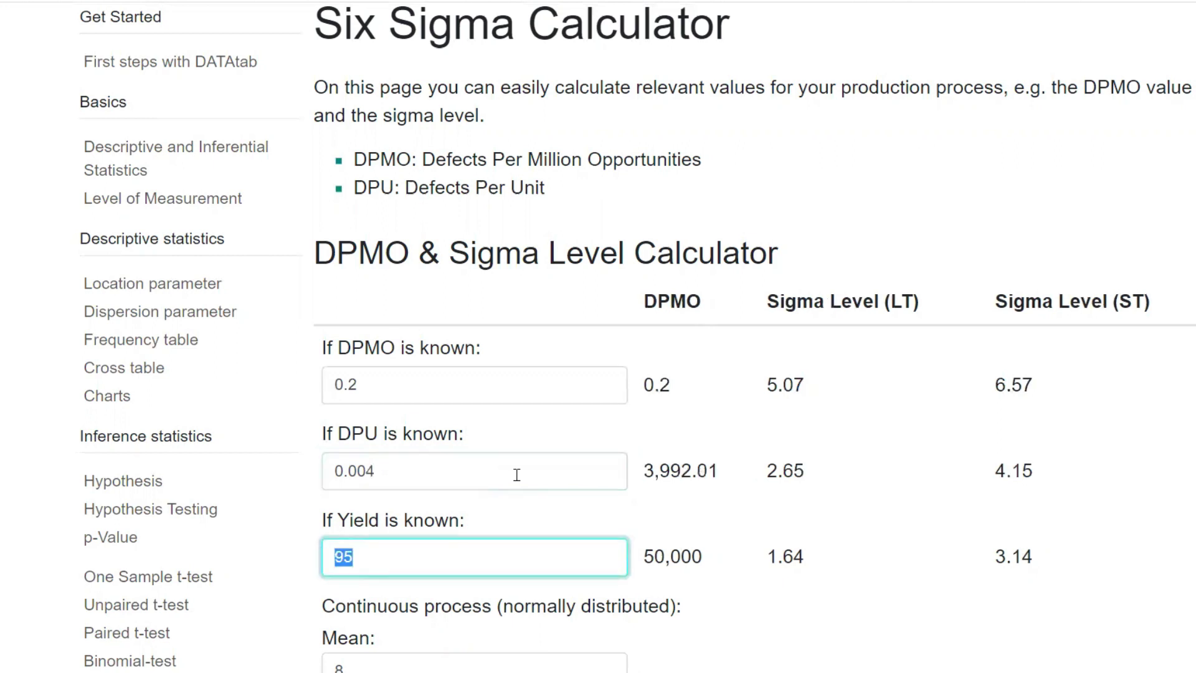
{"action": "left_click", "coordinate": [517, 475]}
{"action": "key", "text": "BackSpace"}
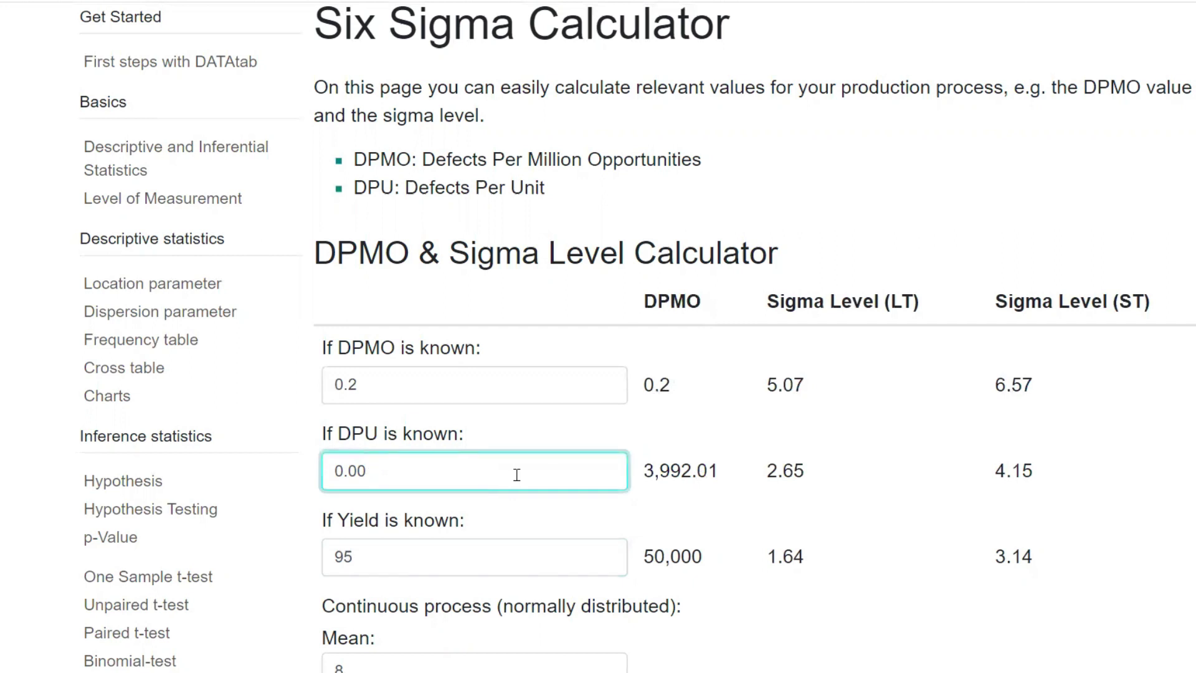
{"action": "type", "text": "04"}
{"action": "key", "text": "Tab"}
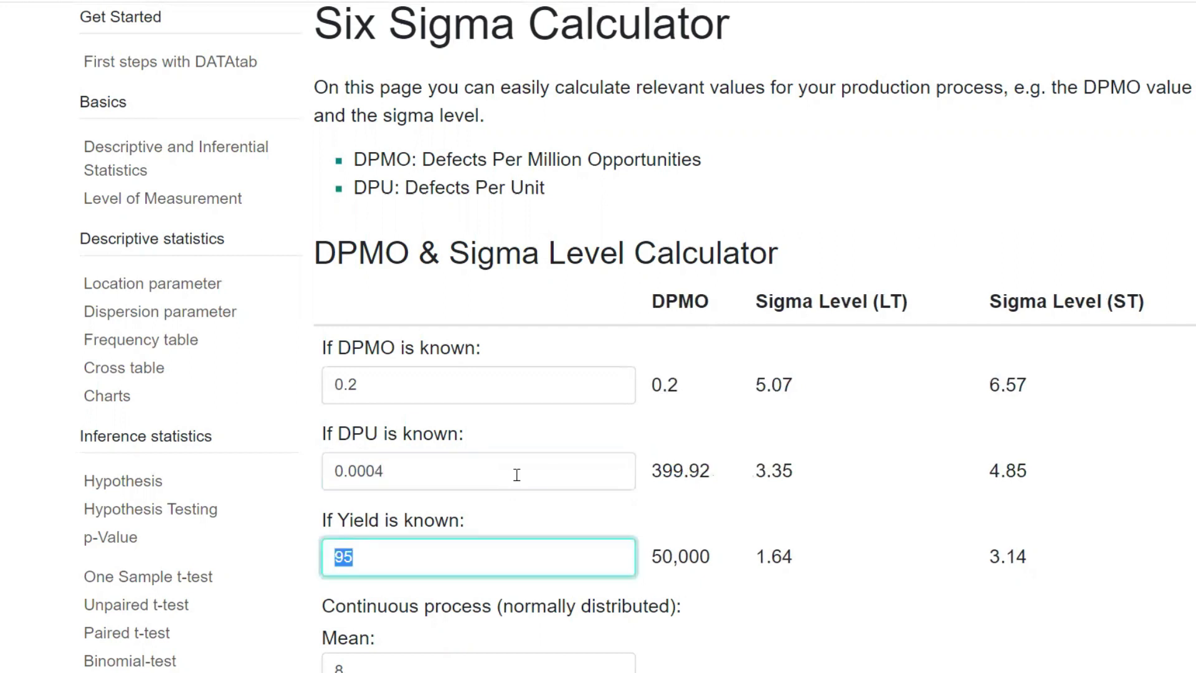
Step: Try very small DPU values of 0.00005 and 0.000005
{"action": "right_click", "coordinate": [517, 476]}
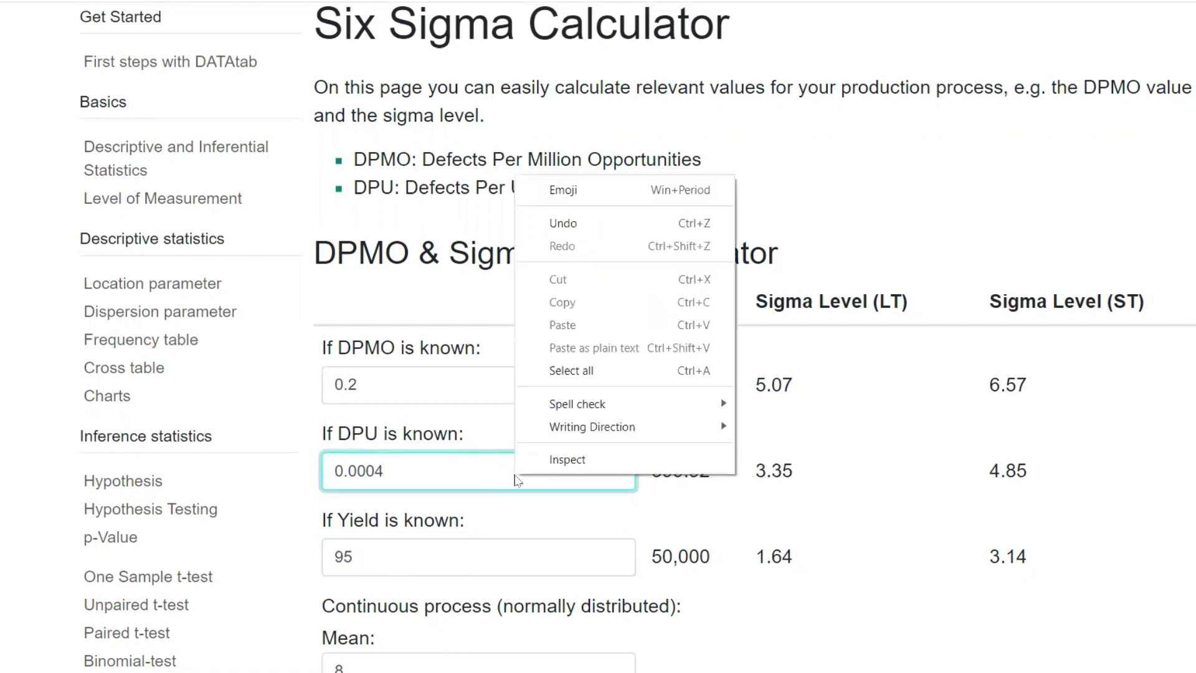
{"action": "left_click", "coordinate": [516, 476]}
{"action": "key", "text": "BackSpace"}
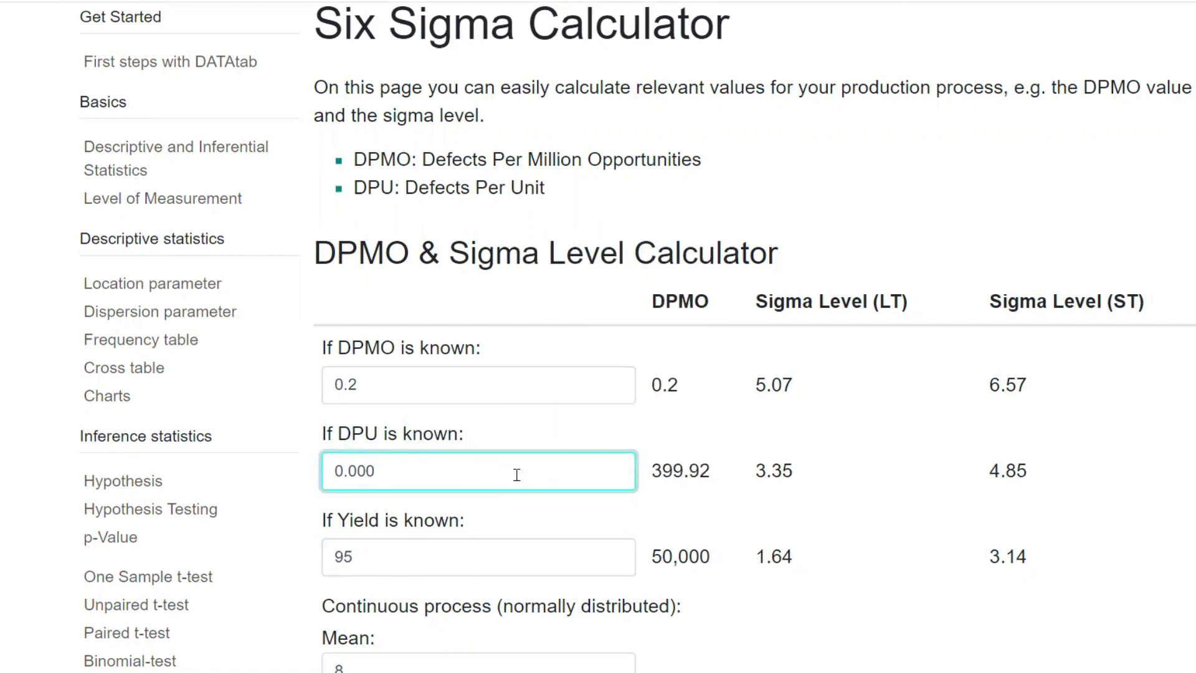
{"action": "type", "text": "05"}
{"action": "key", "text": "Tab"}
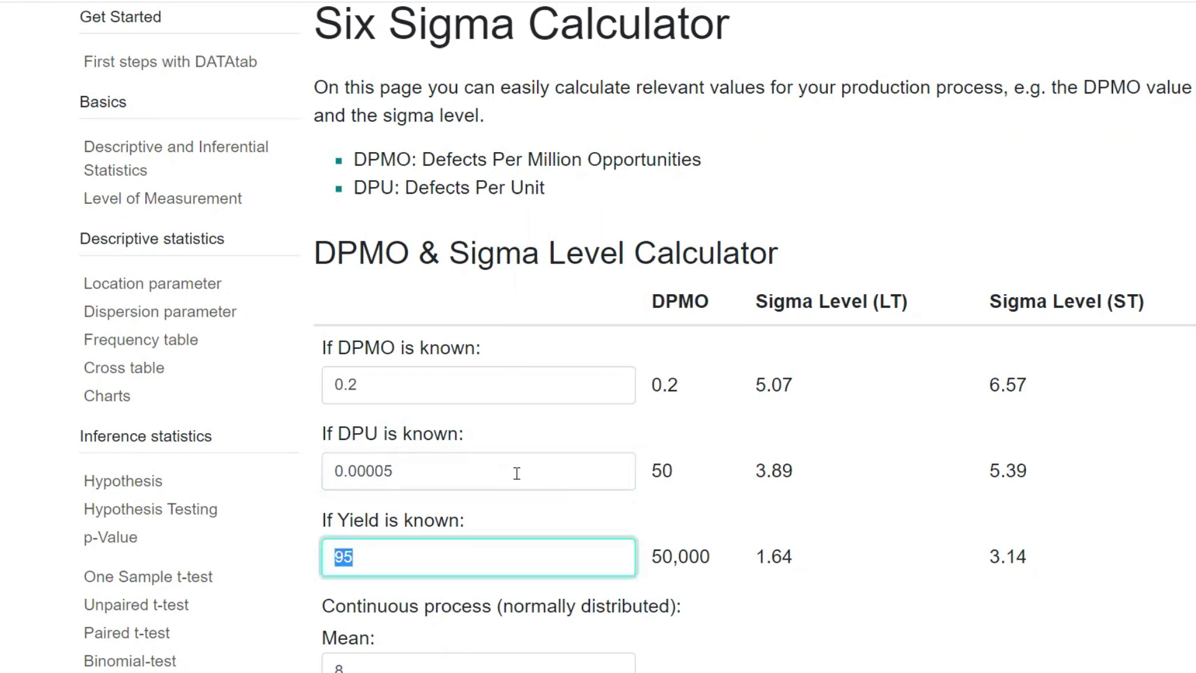
{"action": "right_click", "coordinate": [519, 474]}
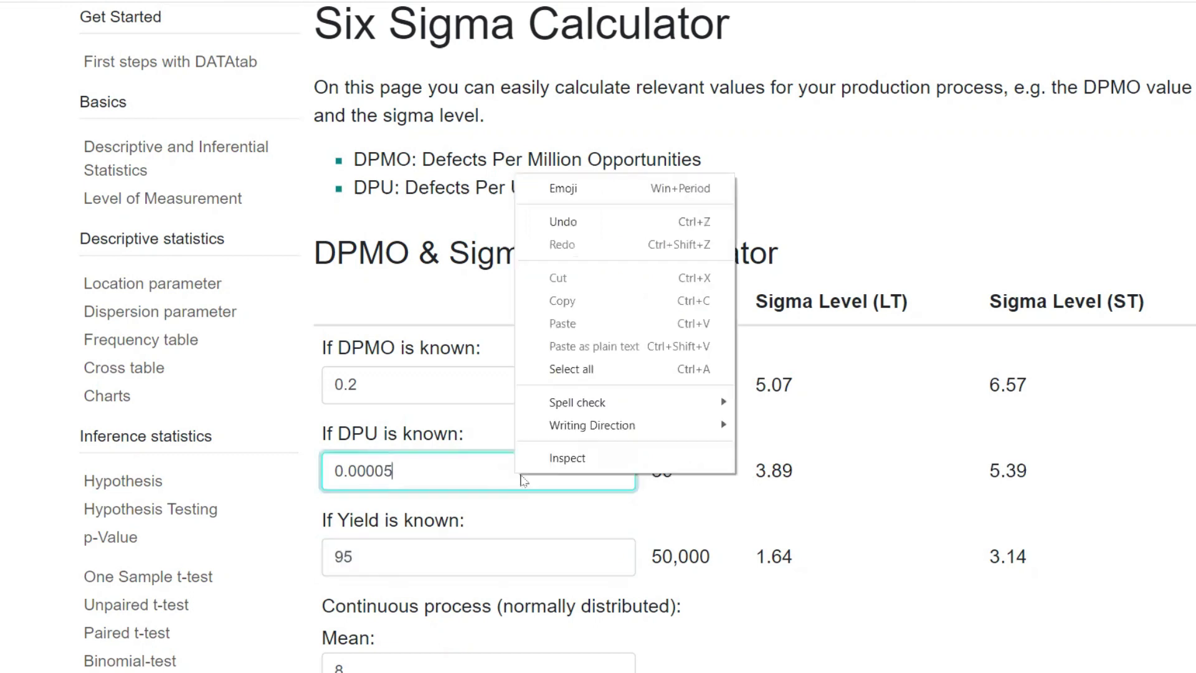
{"action": "left_click", "coordinate": [522, 476]}
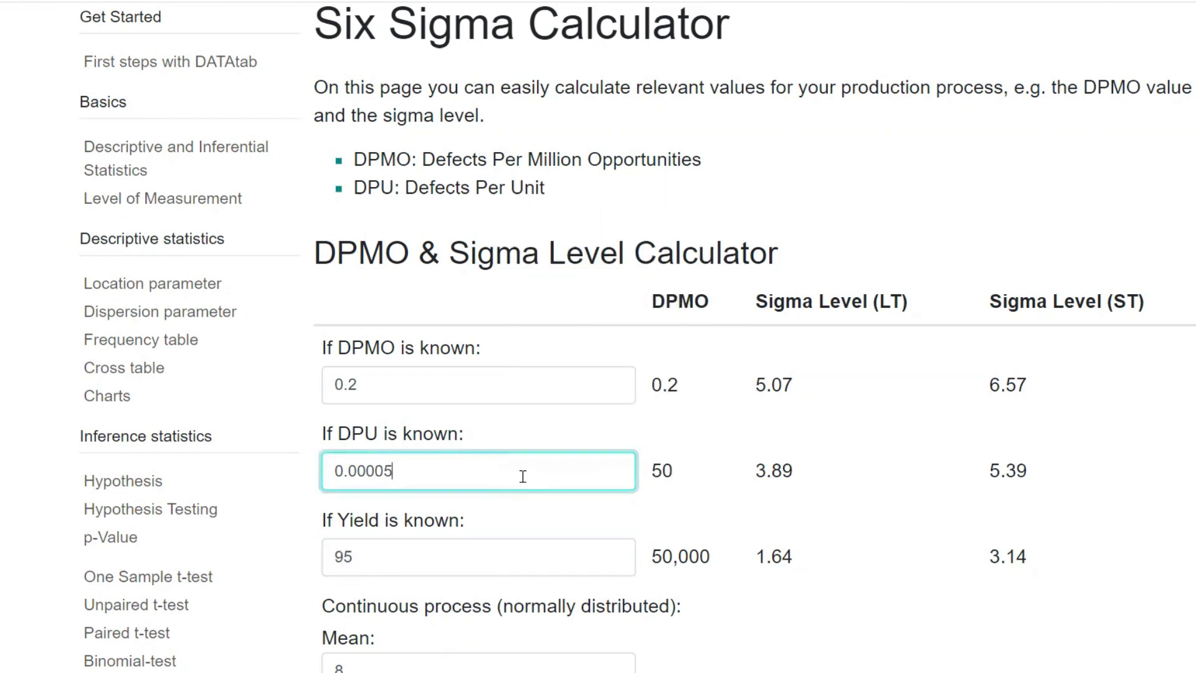
{"action": "key", "text": "BackSpace"}
{"action": "type", "text": "05"}
{"action": "key", "text": "Tab"}
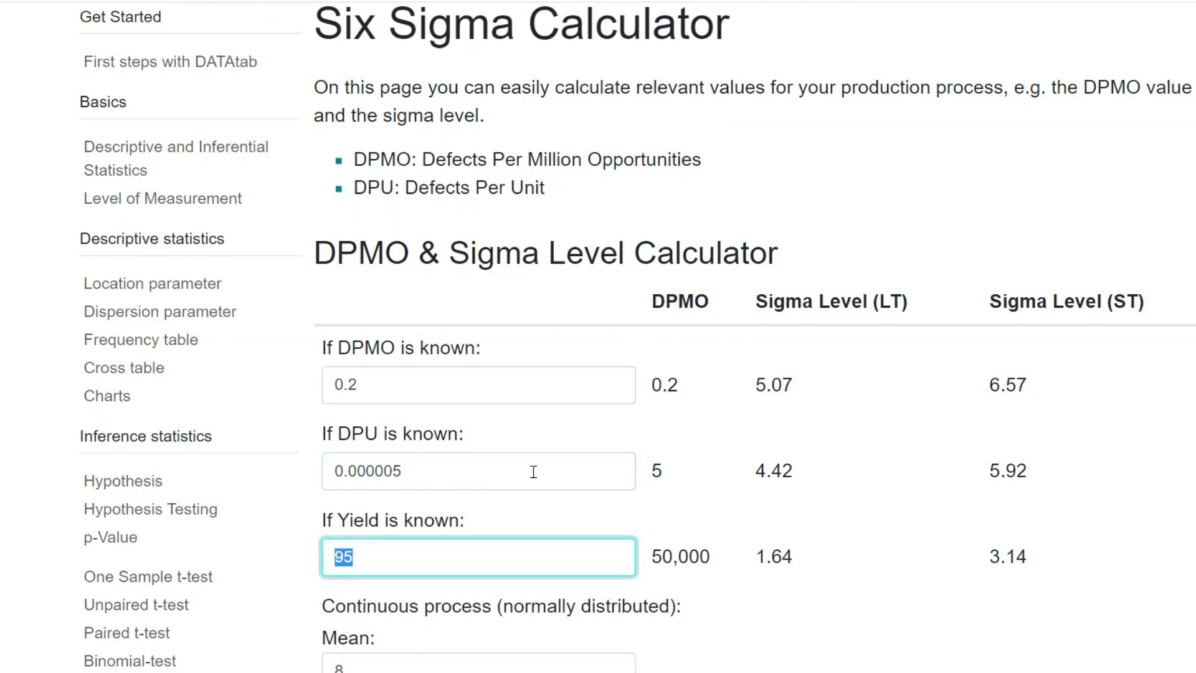
Step: Set the DPU to 0.05, then 0.03, giving DPMO 29,554.47 and sigma 1.89/3.39
{"action": "left_click", "coordinate": [394, 471]}
{"action": "key", "text": "BackSpace"}
{"action": "key", "text": "BackSpace"}
{"action": "key", "text": "BackSpace"}
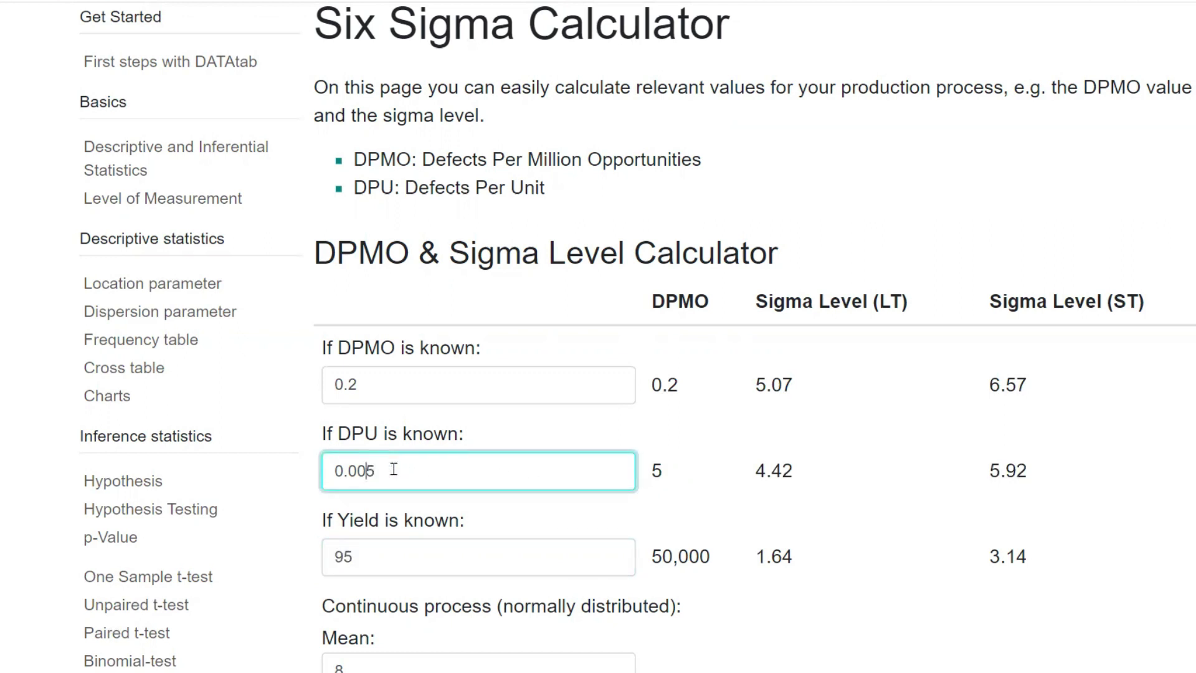
{"action": "key", "text": "BackSpace"}
{"action": "key", "text": "BackSpace"}
{"action": "type", "text": "0"}
{"action": "left_click", "coordinate": [426, 476]}
{"action": "key", "text": "Tab"}
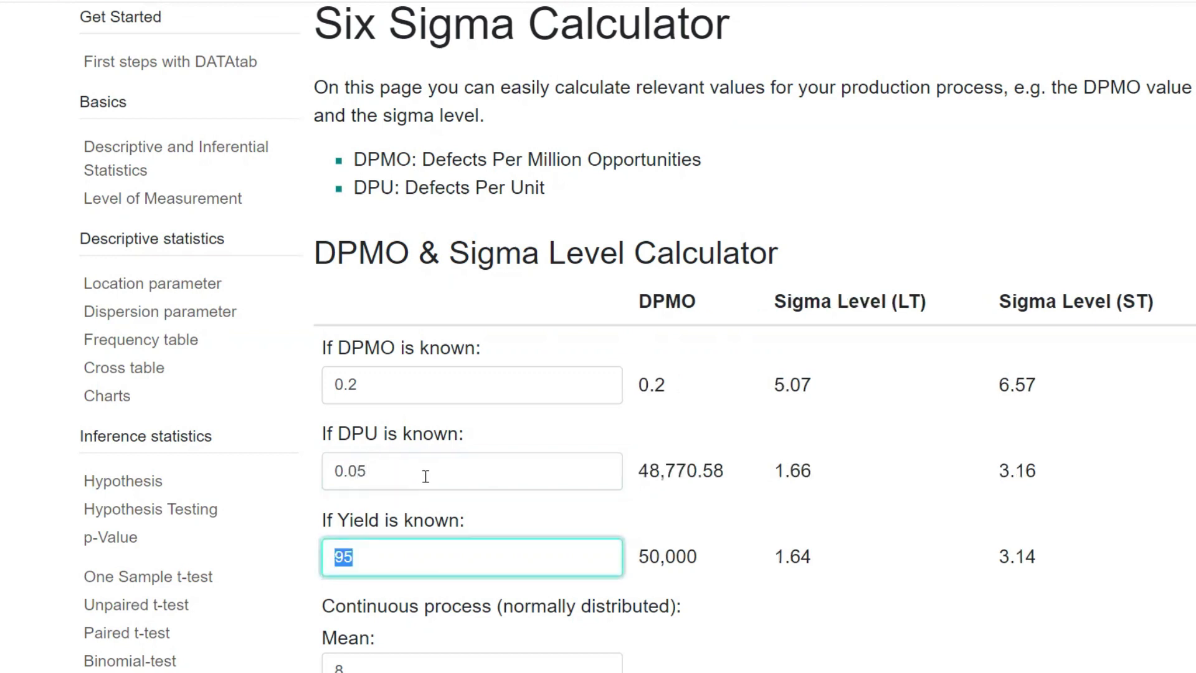
{"action": "left_click", "coordinate": [425, 476]}
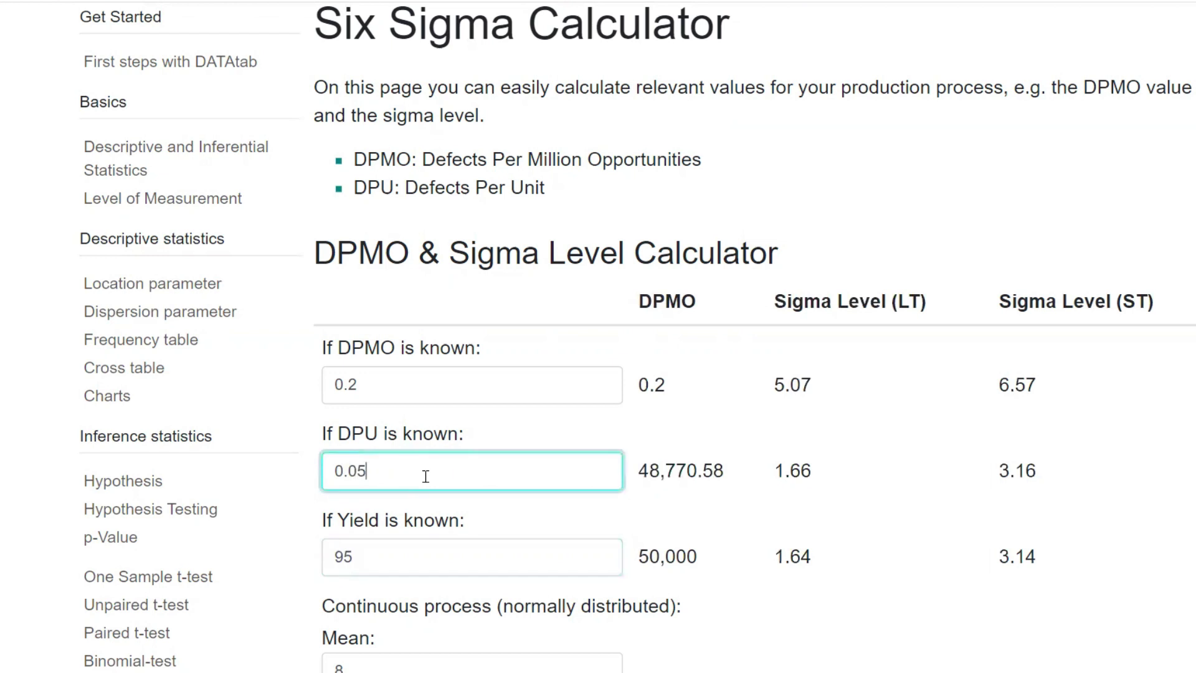
{"action": "key", "text": "BackSpace"}
{"action": "type", "text": "3"}
{"action": "key", "text": "Tab"}
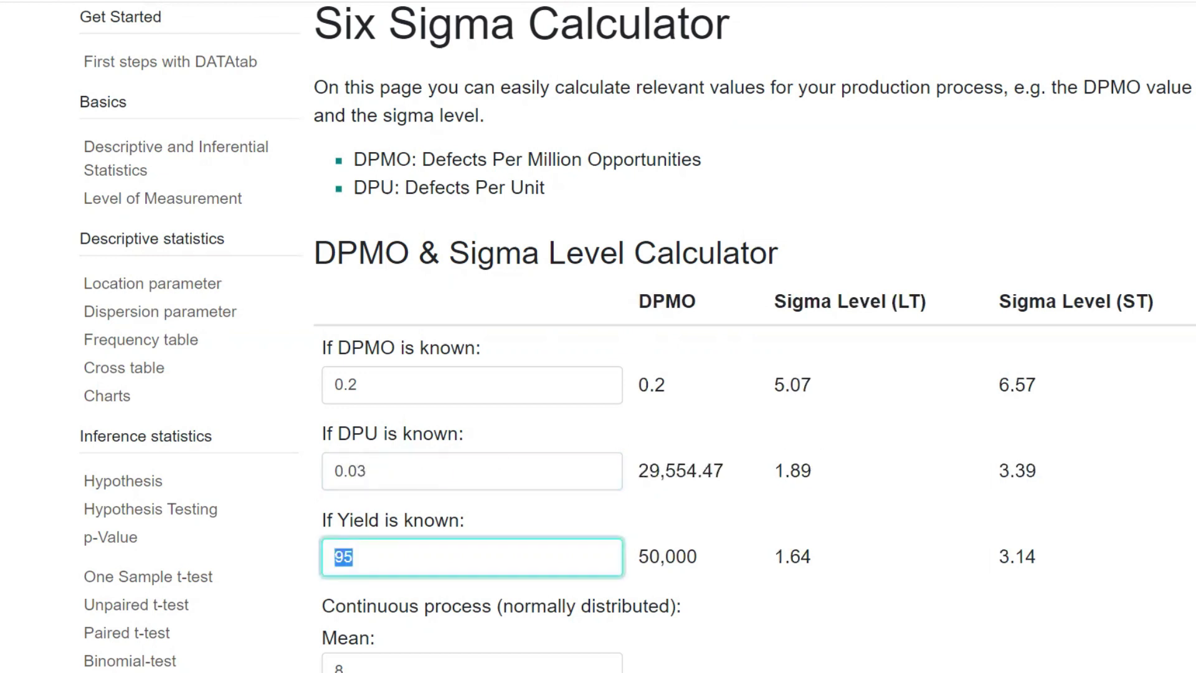
Step: Enter a near-perfect known yield of 99.99999999
{"action": "scroll", "coordinate": [872, 280], "scroll_direction": "down", "scroll_amount": 3}
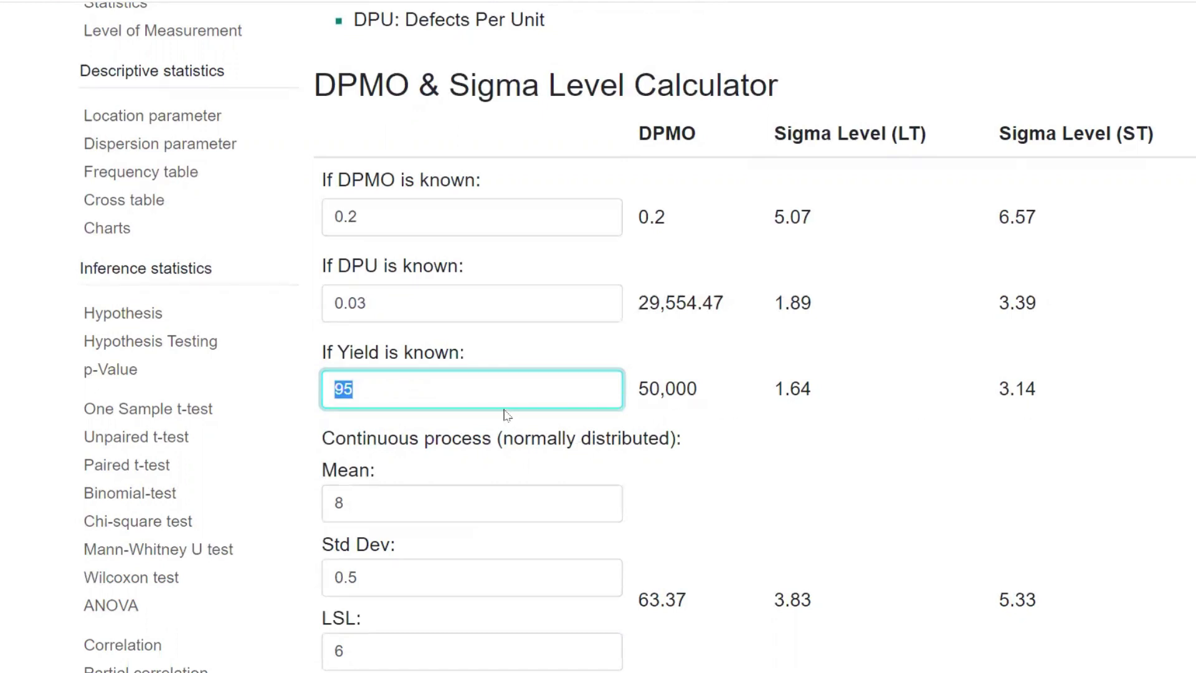
{"action": "type", "text": "10"}
{"action": "key", "text": "BackSpace"}
{"action": "key", "text": "BackSpace"}
{"action": "type", "text": "99.99999999"}
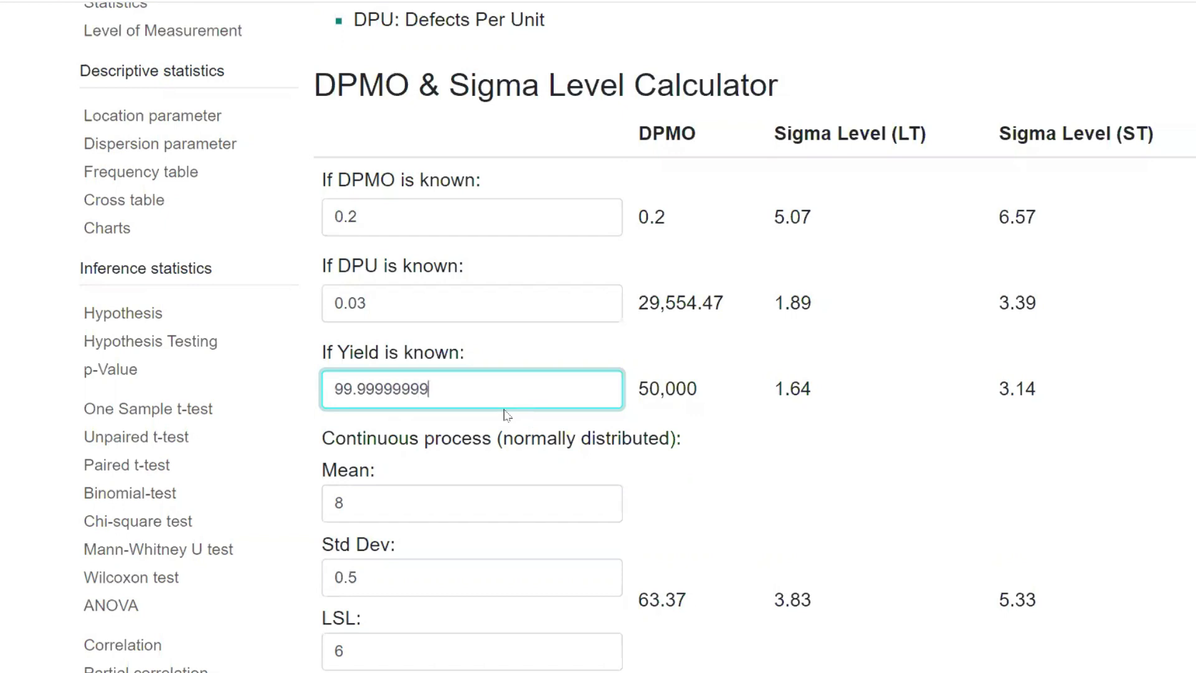
{"action": "key", "text": "Tab"}
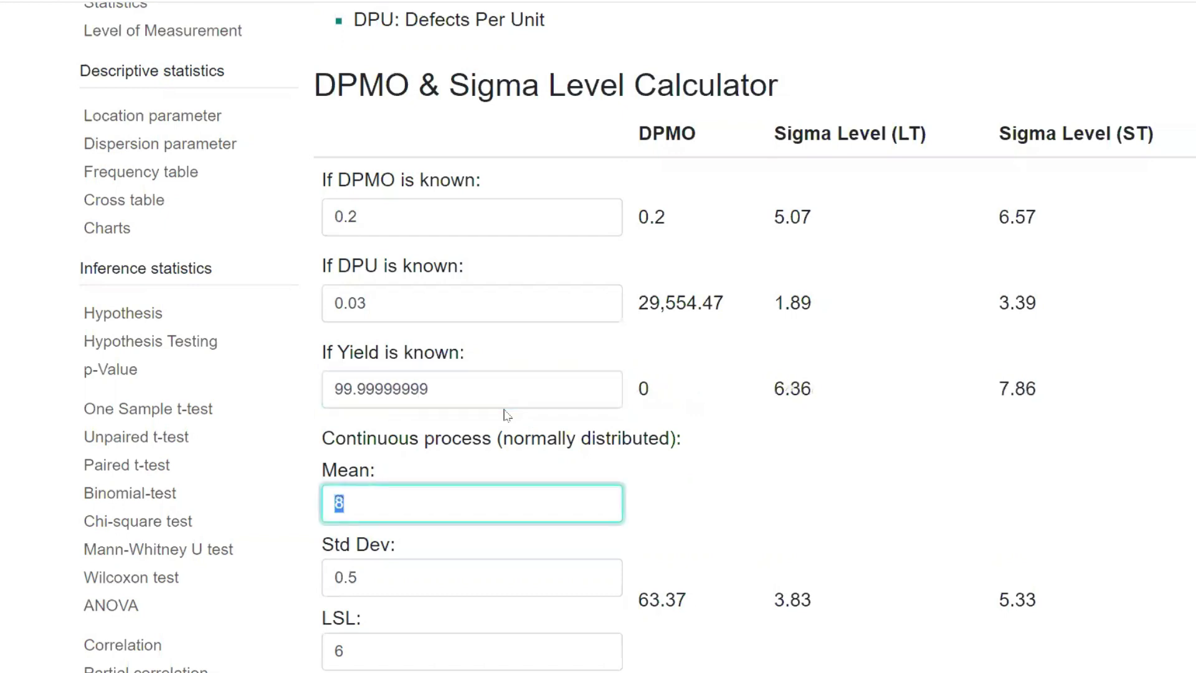
Step: Shorten the yield through 99.9999, 99.99 and 99.9, then set it to 90
{"action": "left_click", "coordinate": [499, 402]}
{"action": "key", "text": "BackSpace"}
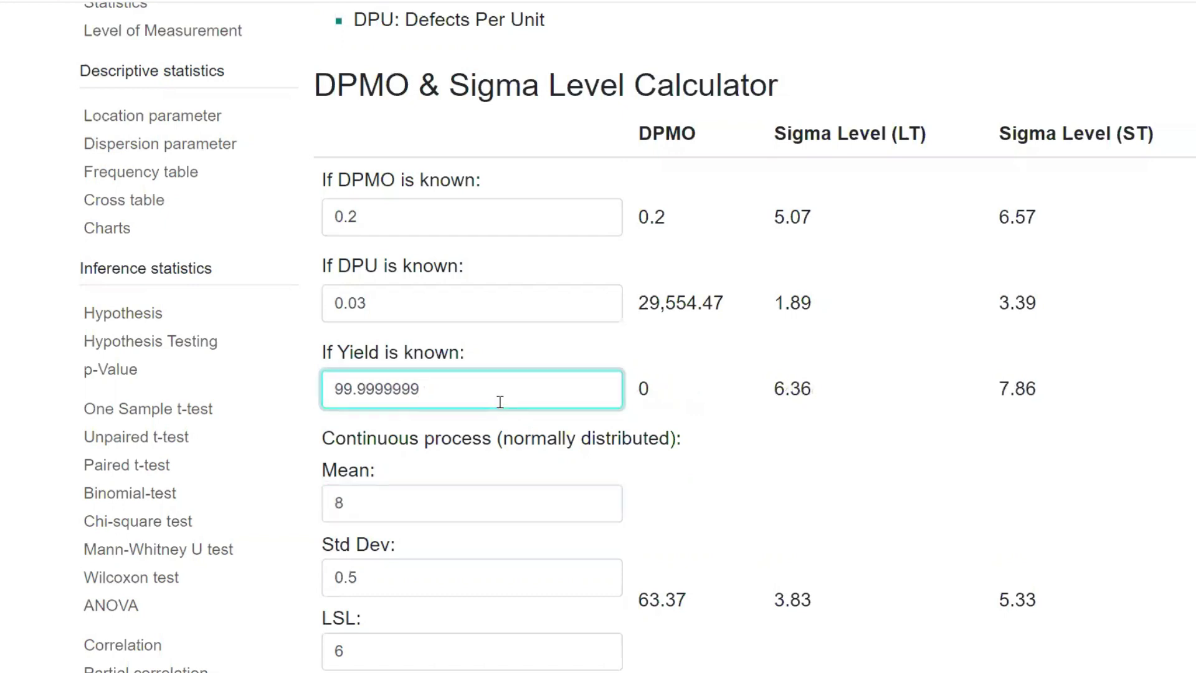
{"action": "key", "text": "BackSpace"}
{"action": "key", "text": "BackSpace"}
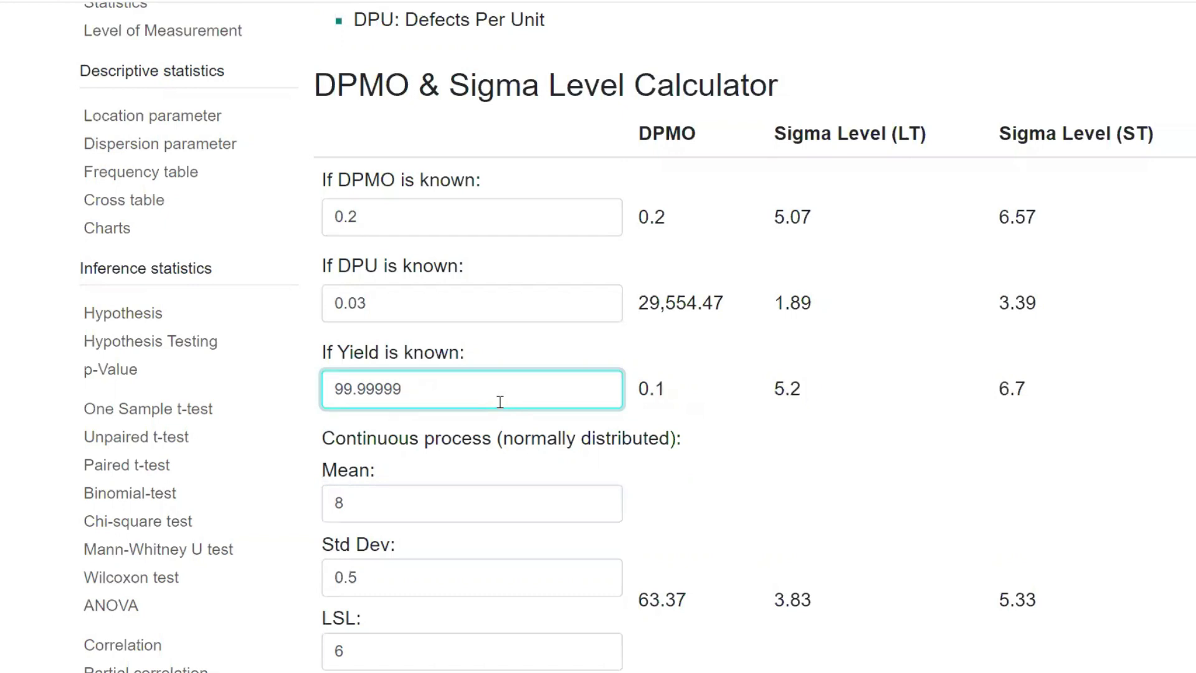
{"action": "key", "text": "BackSpace"}
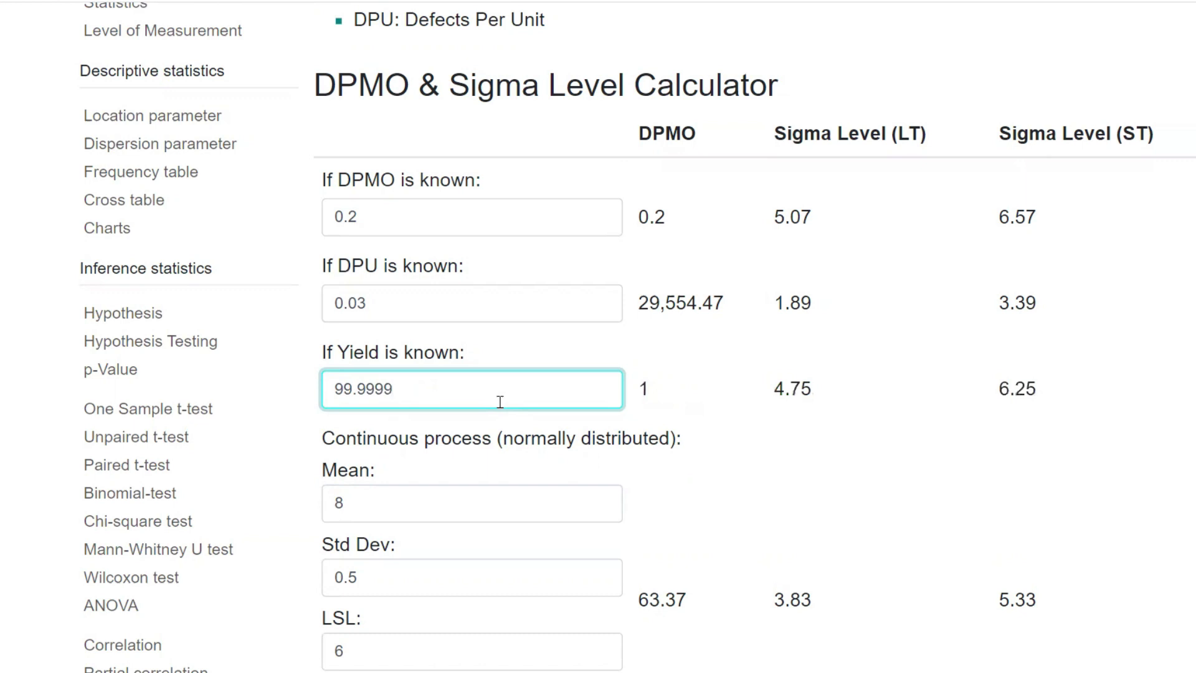
{"action": "key", "text": "BackSpace"}
{"action": "key", "text": "BackSpace"}
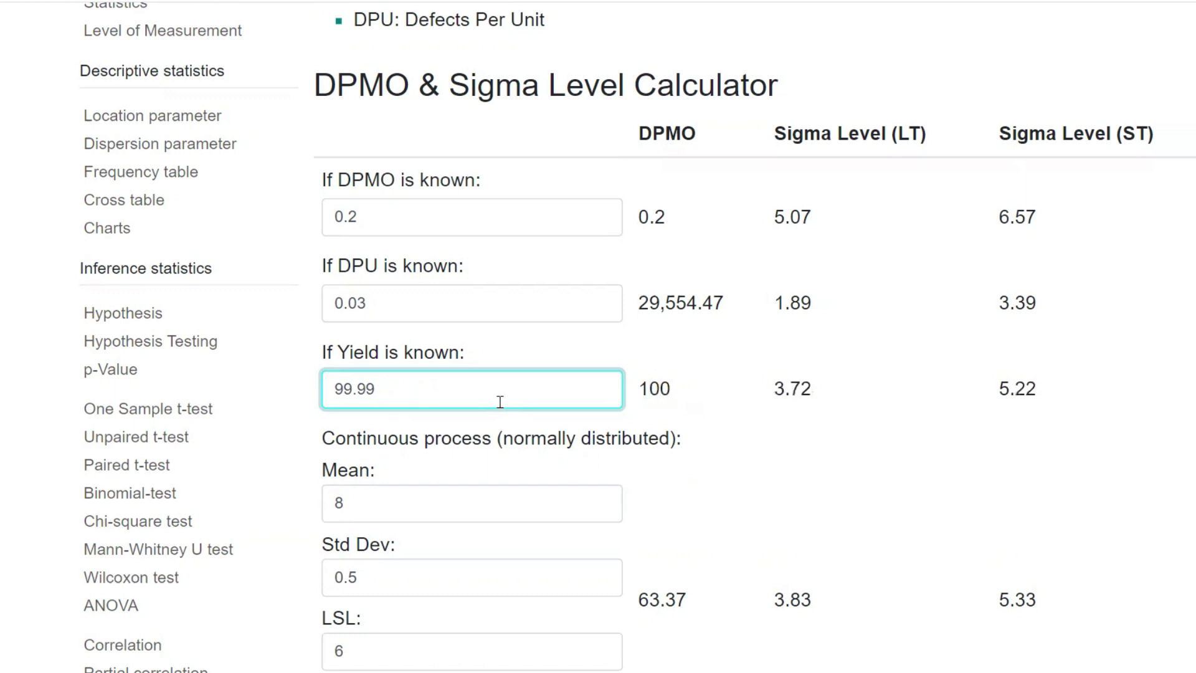
{"action": "key", "text": "BackSpace"}
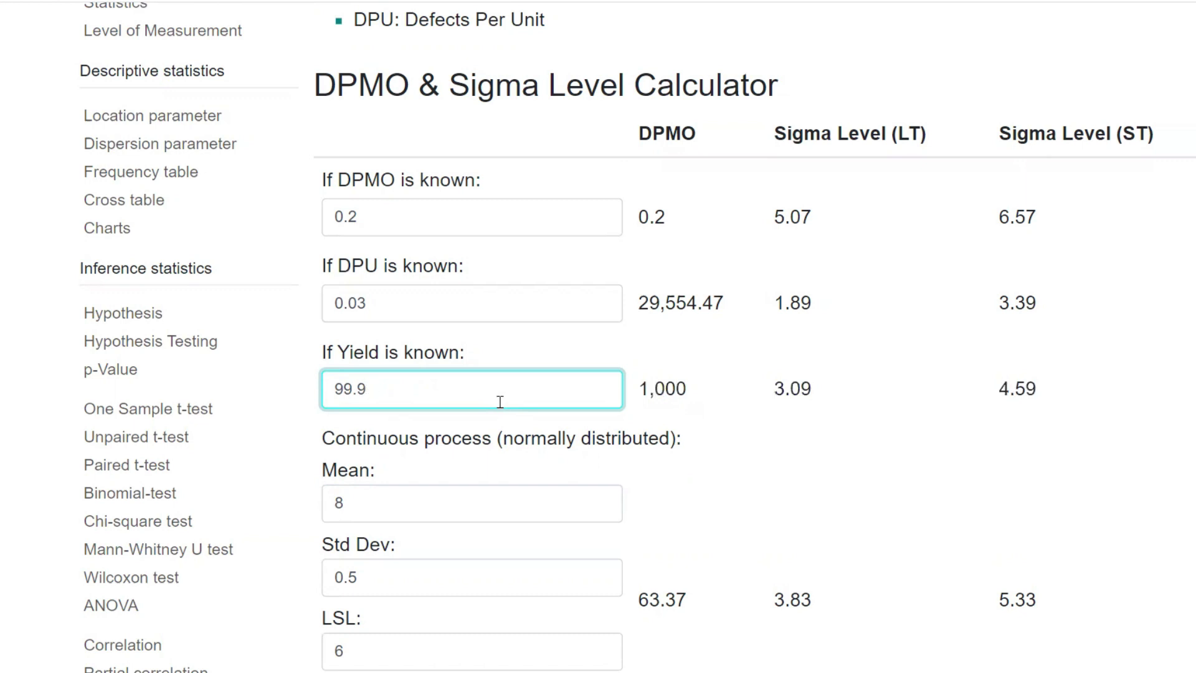
{"action": "key", "text": "BackSpace"}
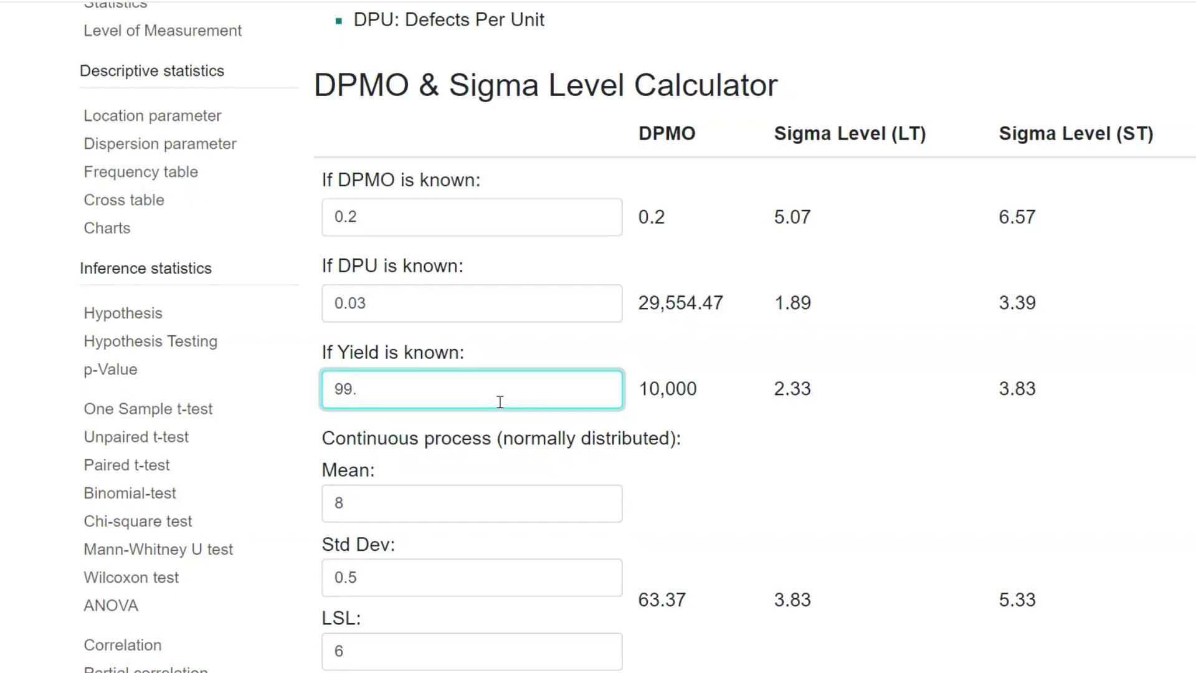
{"action": "key", "text": "BackSpace"}
{"action": "key", "text": "BackSpace"}
{"action": "key", "text": "BackSpace"}
{"action": "type", "text": "90"}
{"action": "key", "text": "Tab"}
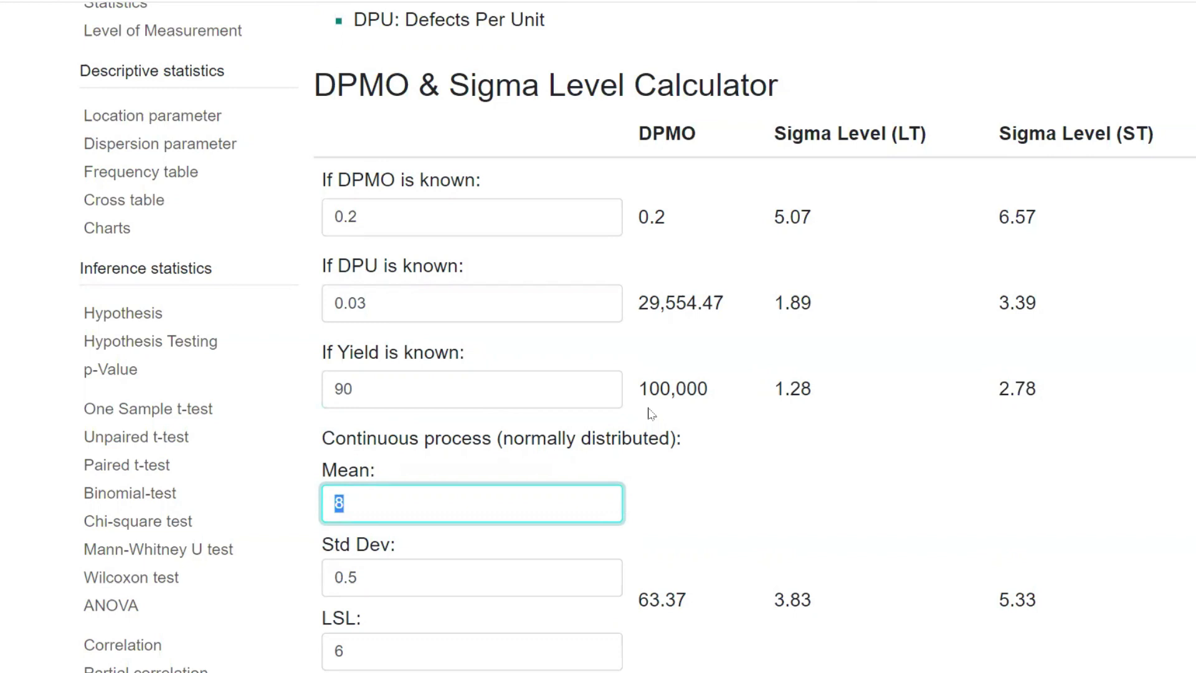
Step: Change the yield to 50, giving DPMO 500,000 and sigma 0 long-term, 1.5 short-term
{"action": "left_click", "coordinate": [507, 397]}
{"action": "key", "text": "BackSpace"}
{"action": "key", "text": "BackSpace"}
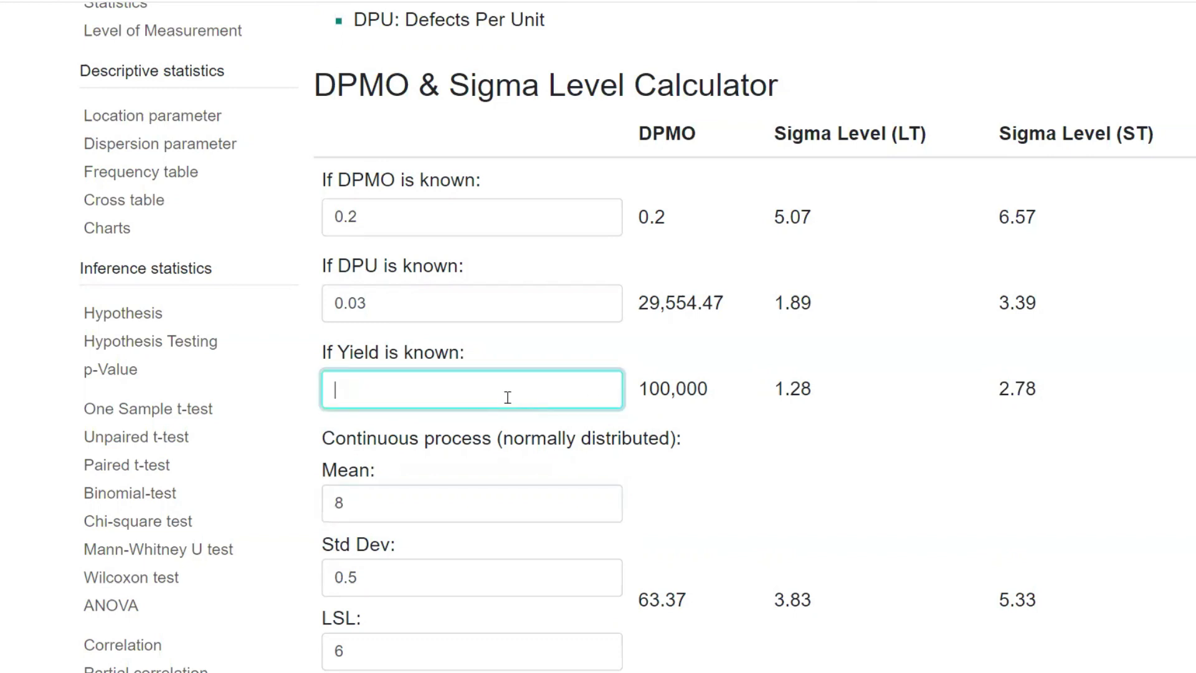
{"action": "type", "text": "50"}
{"action": "key", "text": "Tab"}
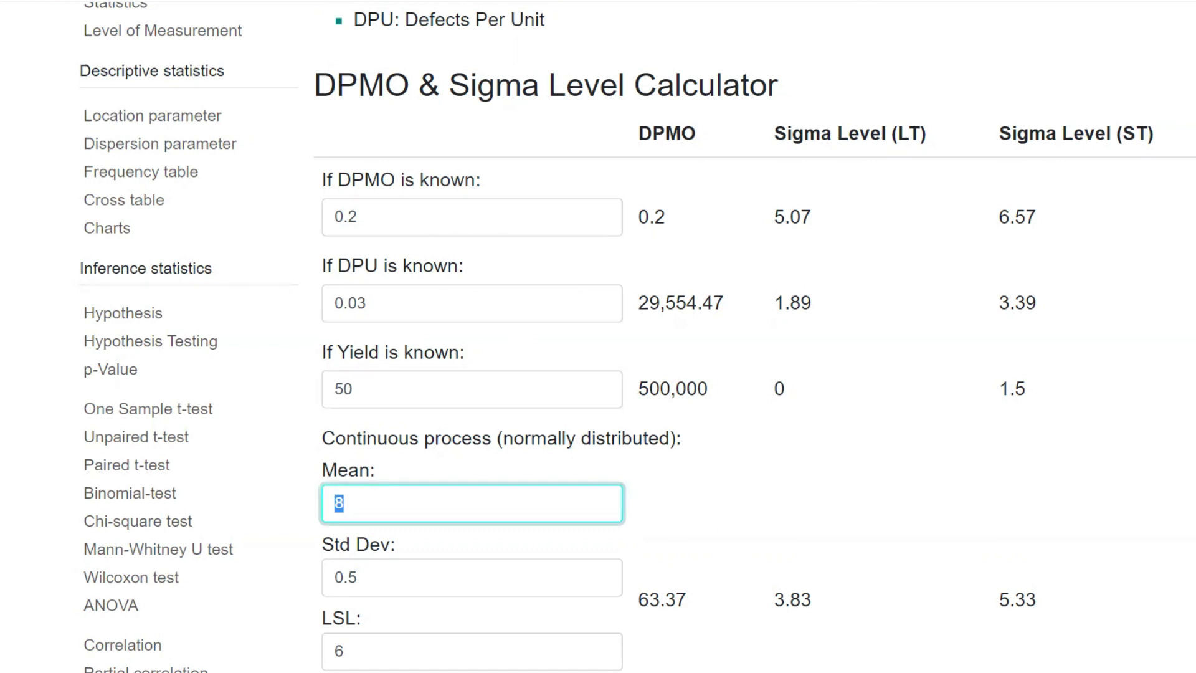
{"action": "scroll", "coordinate": [637, 373], "scroll_direction": "down", "scroll_amount": 3}
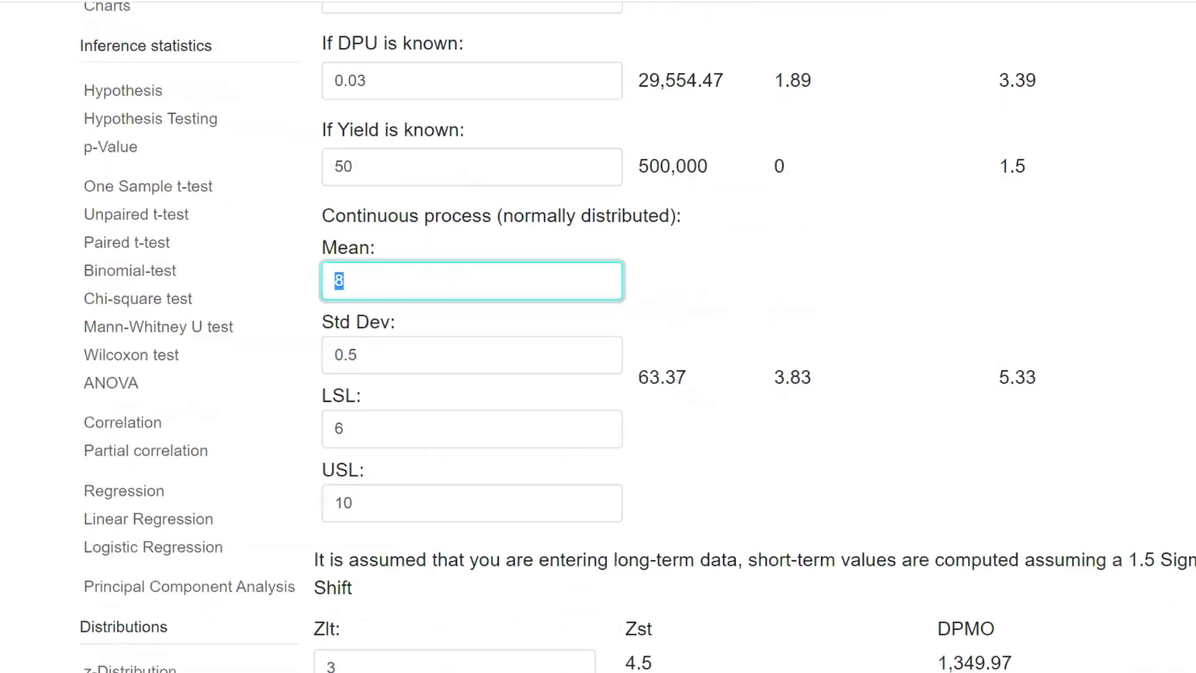
Step: Check the specification limits and change the process mean to 8.01
{"action": "scroll", "coordinate": [638, 336], "scroll_direction": "down", "scroll_amount": 1}
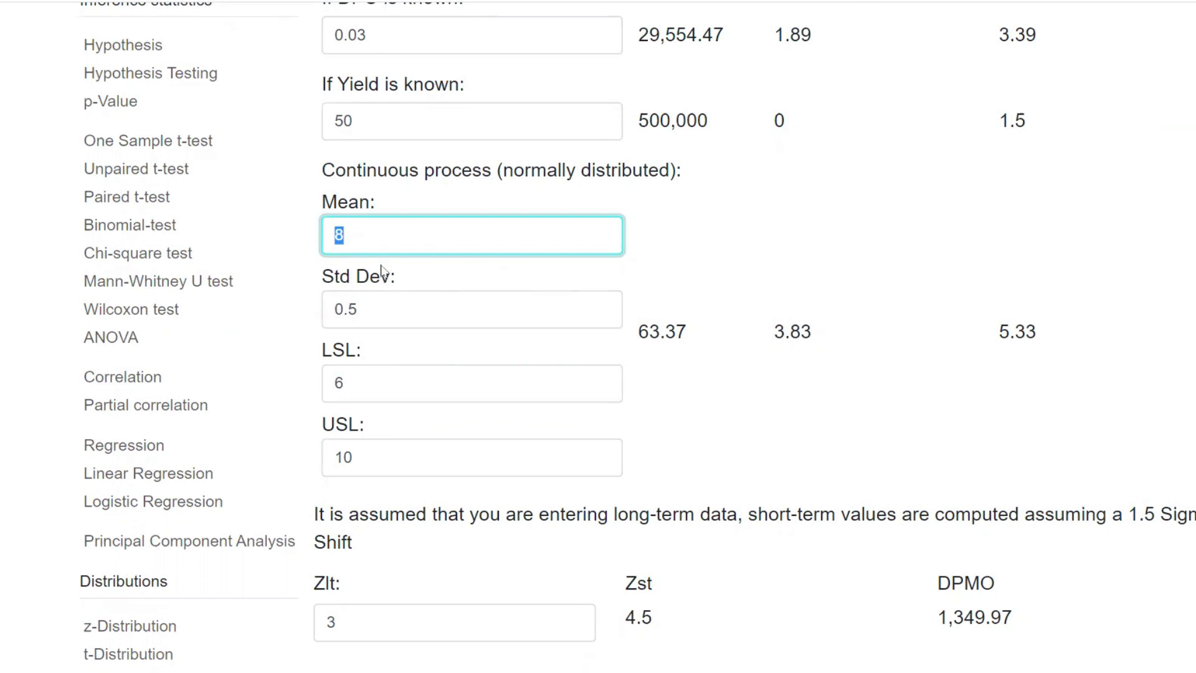
{"action": "left_click", "coordinate": [380, 368]}
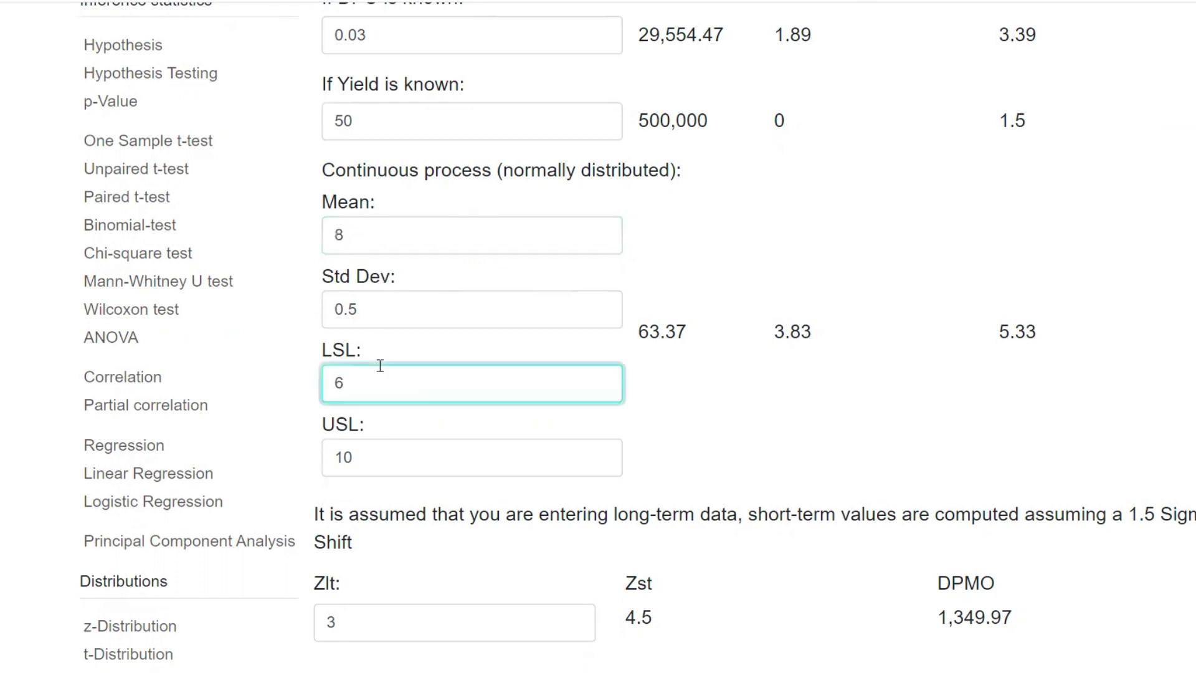
{"action": "left_click", "coordinate": [373, 450]}
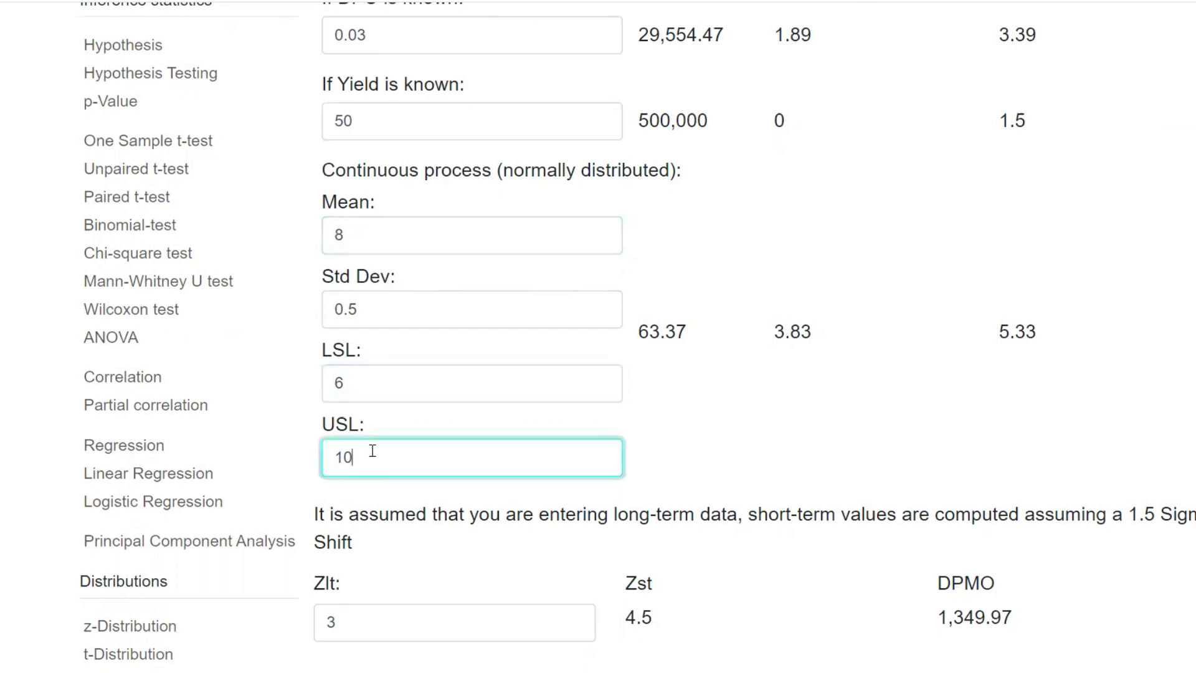
{"action": "left_click", "coordinate": [372, 385]}
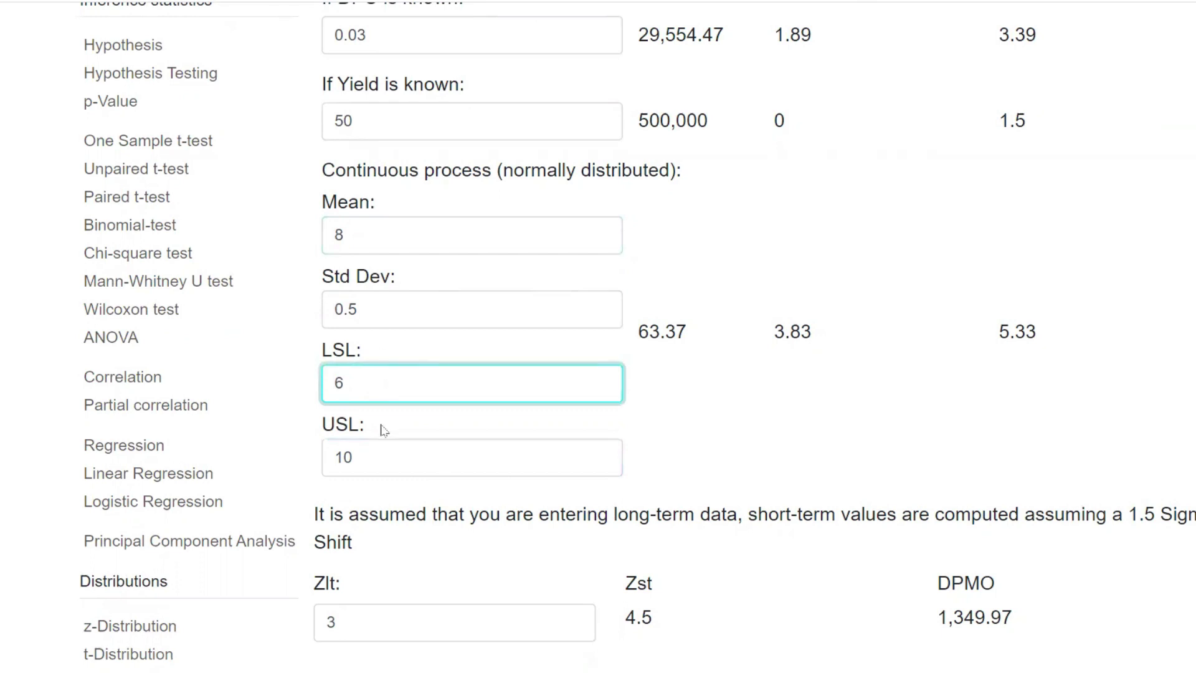
{"action": "left_click", "coordinate": [384, 239]}
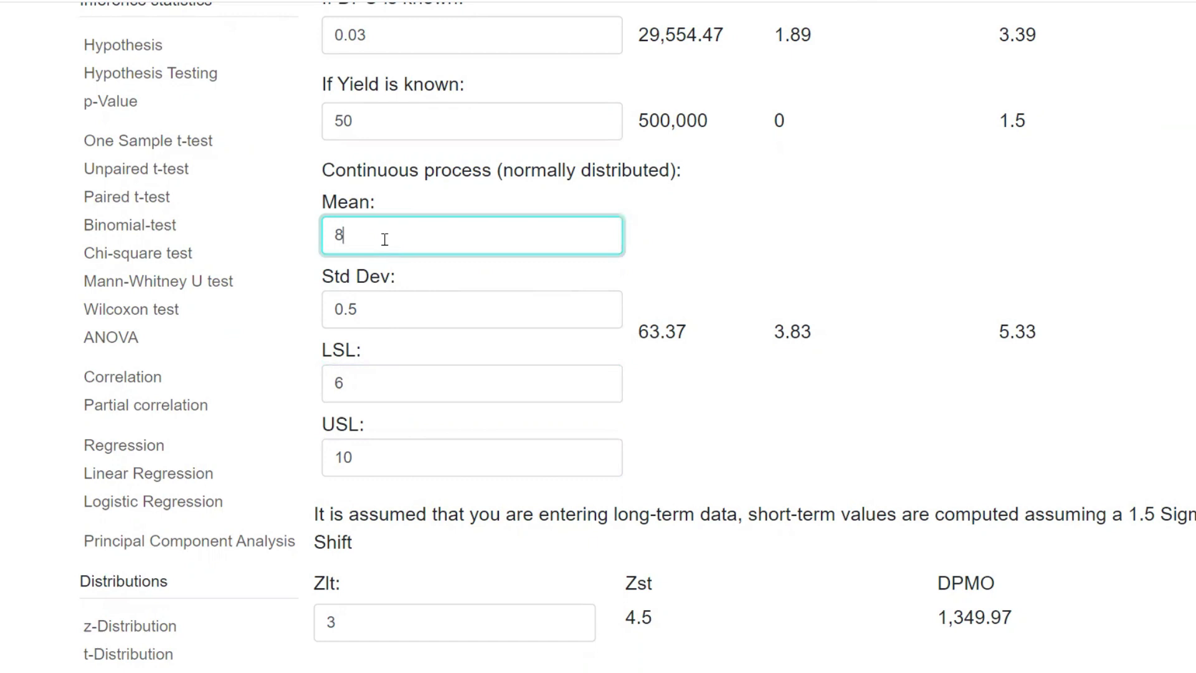
{"action": "type", "text": ".01"}
{"action": "key", "text": "Tab"}
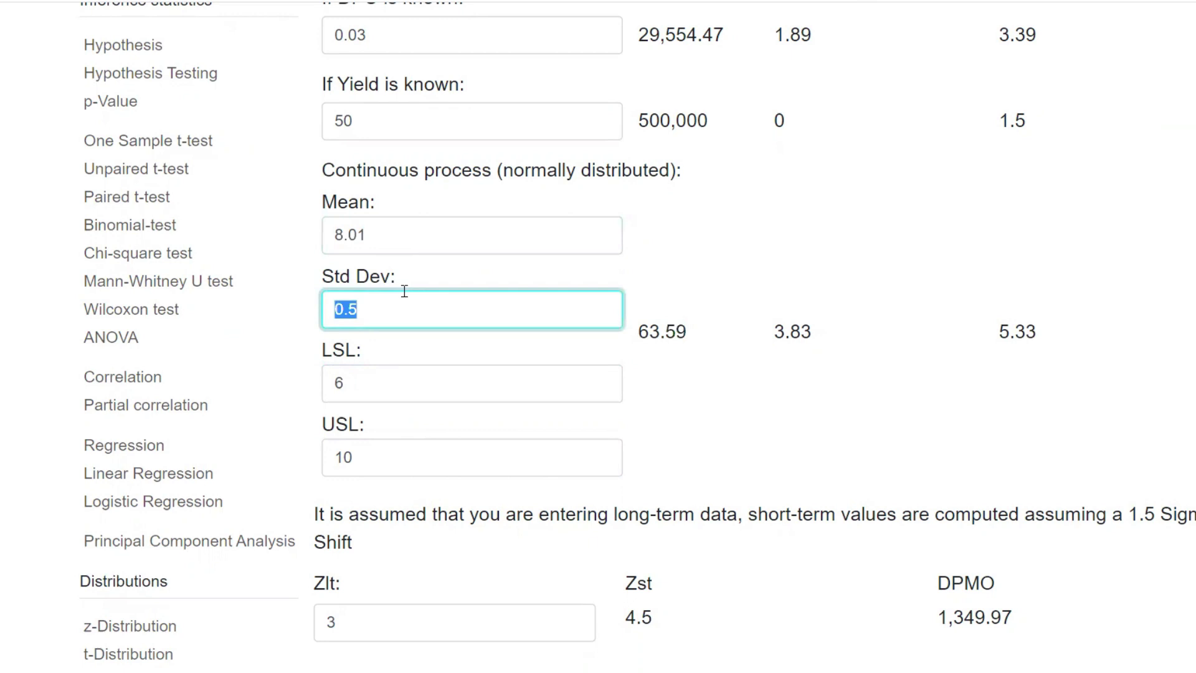
Step: Try standard deviation 0.05, restore 0.5, then set it to 0.4 to cut DPMO to 0.58
{"action": "type", "text": "0.05"}
{"action": "key", "text": "Tab"}
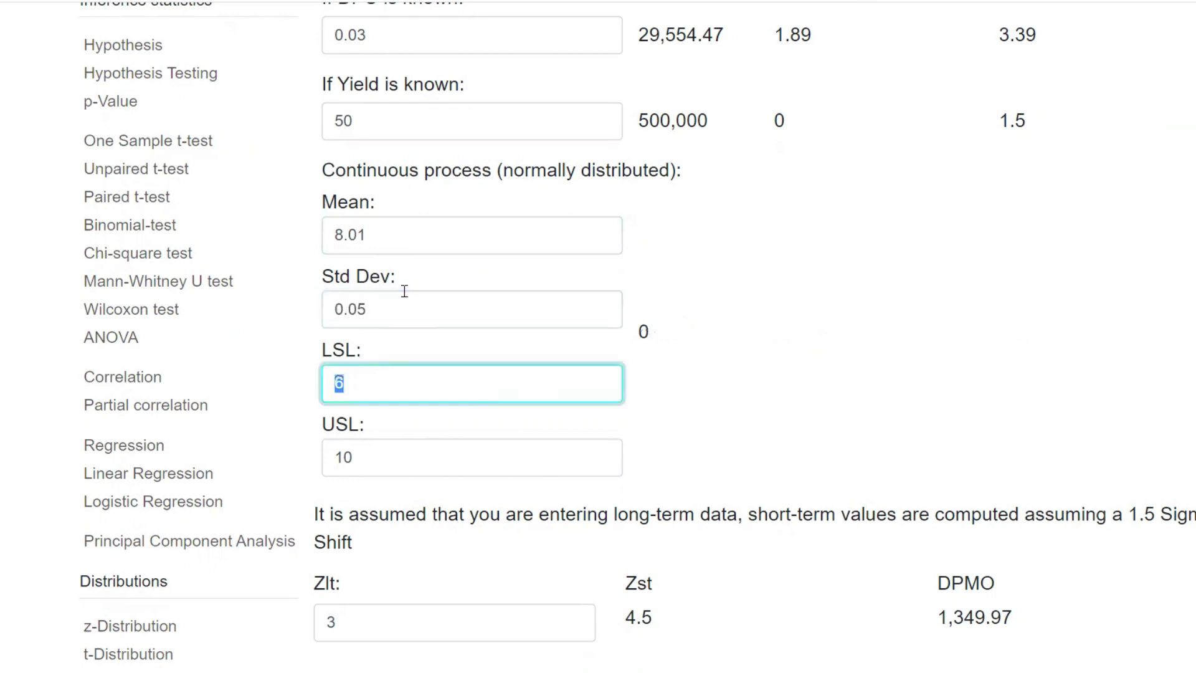
{"action": "left_click", "coordinate": [406, 298]}
{"action": "key", "text": "BackSpace"}
{"action": "key", "text": "BackSpace"}
{"action": "type", "text": "5"}
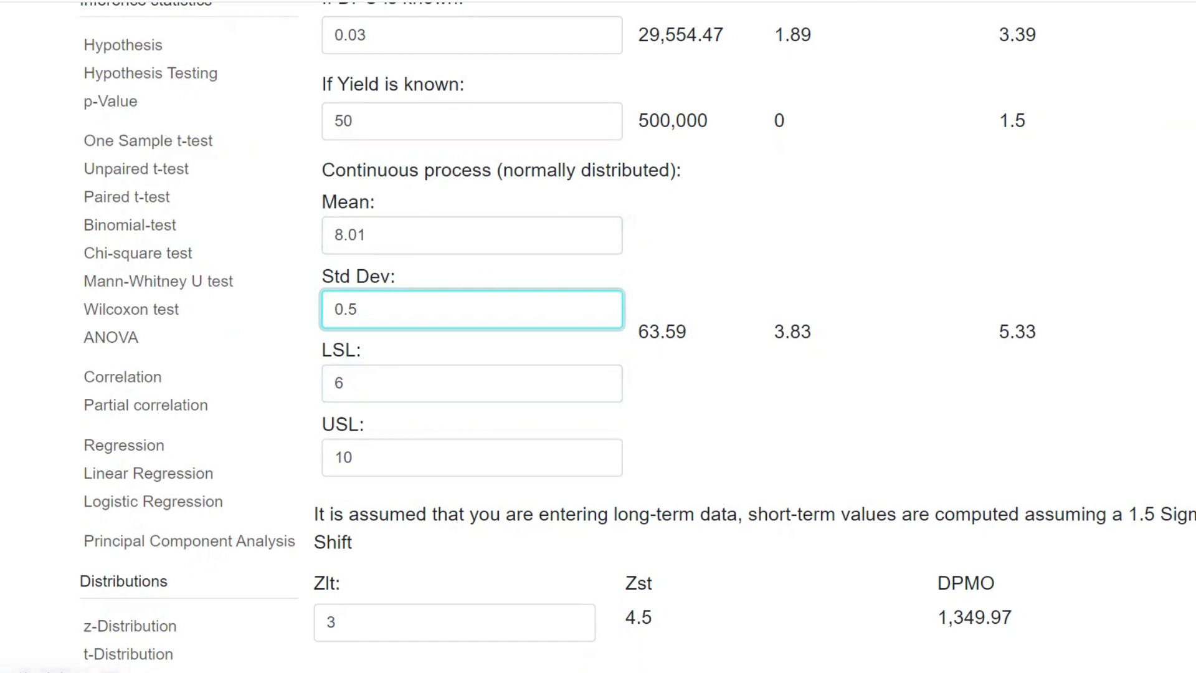
{"action": "scroll", "coordinate": [597, 337], "scroll_direction": "down", "scroll_amount": 5}
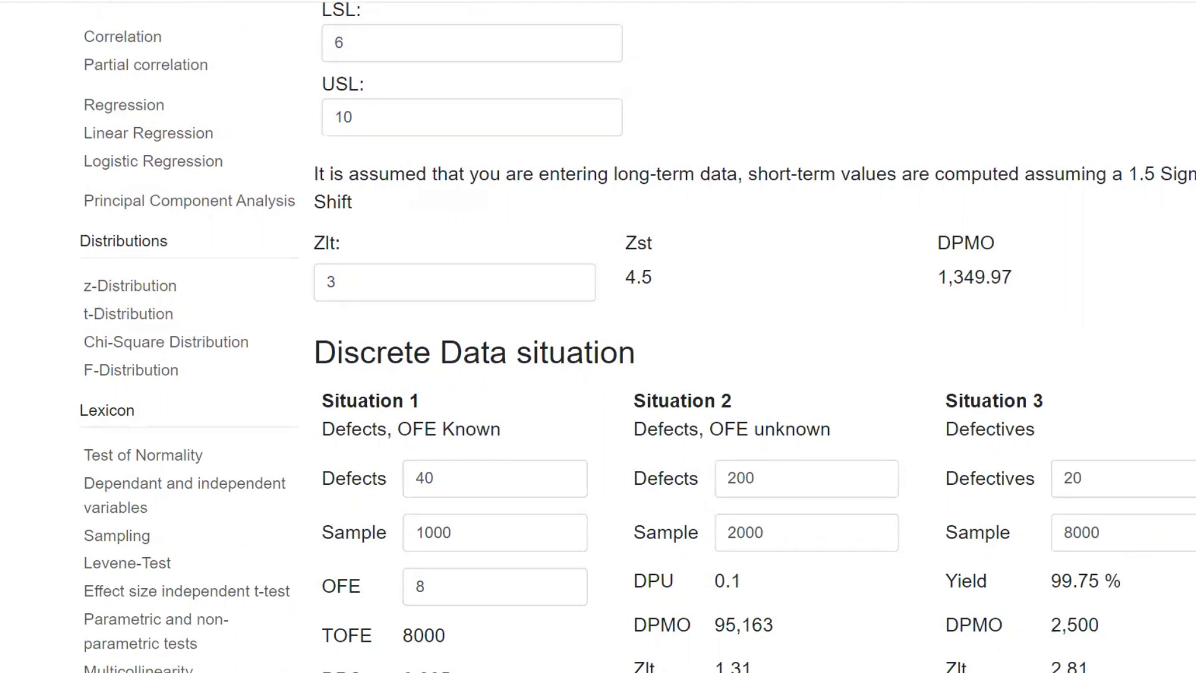
{"action": "scroll", "coordinate": [840, 239], "scroll_direction": "up", "scroll_amount": 4}
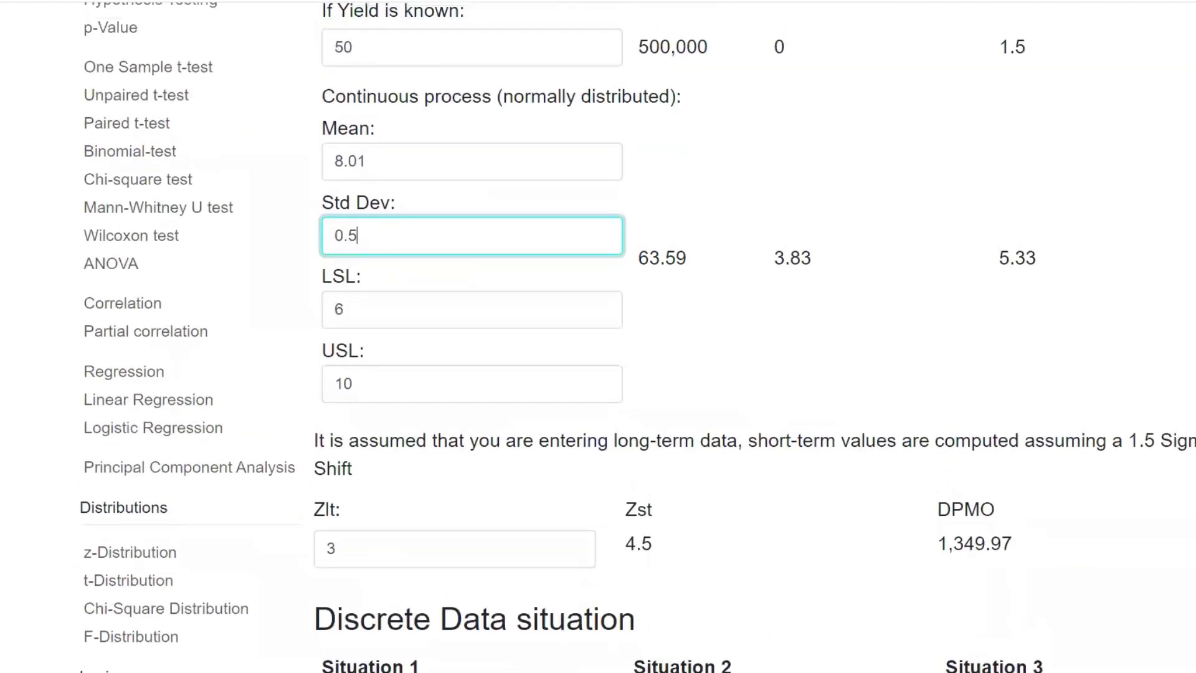
{"action": "key", "text": "BackSpace"}
{"action": "type", "text": "4"}
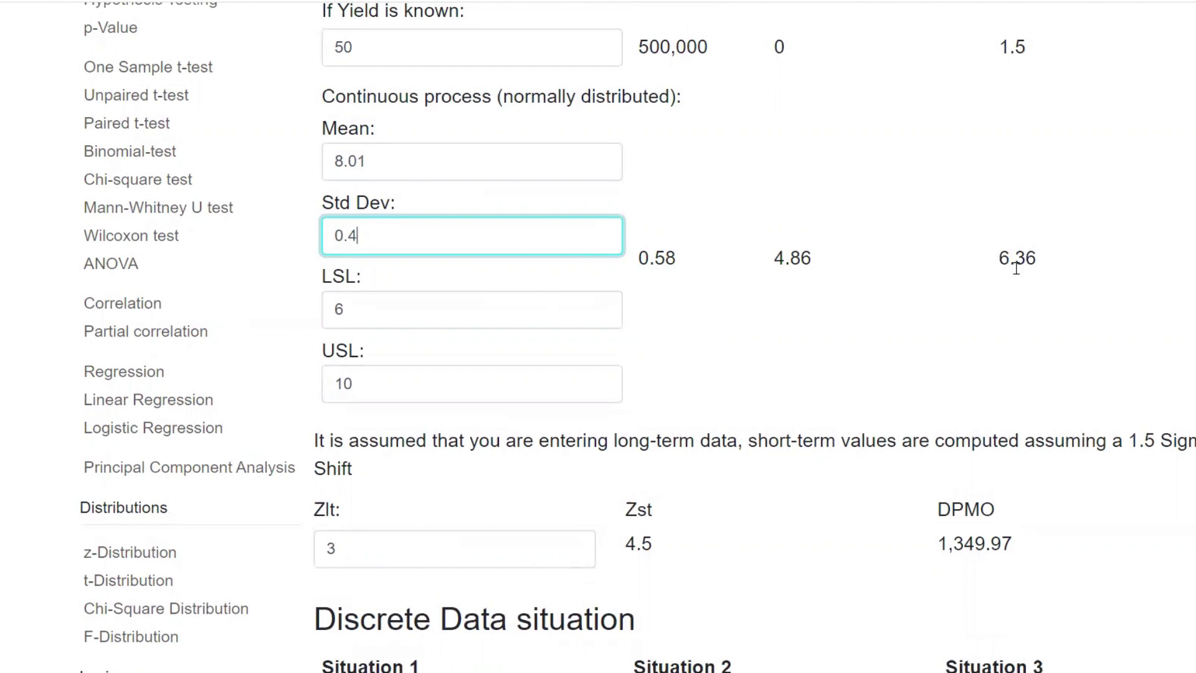
{"action": "scroll", "coordinate": [638, 337], "scroll_direction": "down", "scroll_amount": 8}
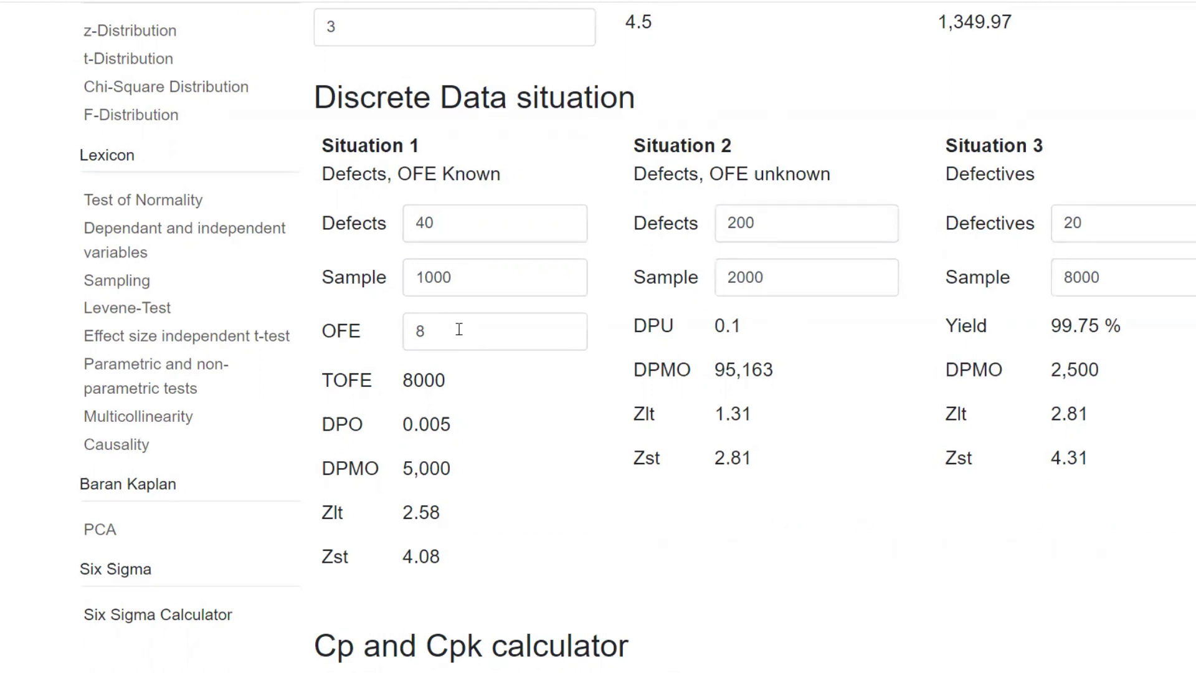
Step: Change the Situation 1 defects count to 20, then 10, and finally 2
{"action": "left_click", "coordinate": [459, 329]}
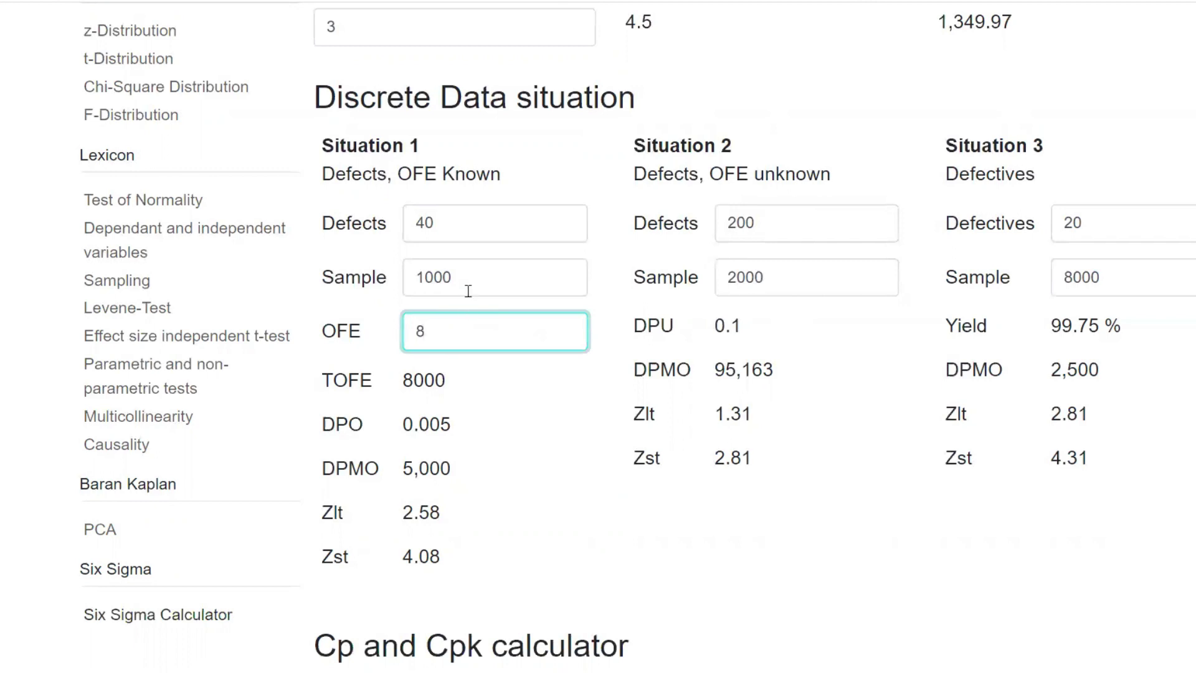
{"action": "left_click", "coordinate": [466, 225]}
{"action": "key", "text": "BackSpace"}
{"action": "key", "text": "BackSpace"}
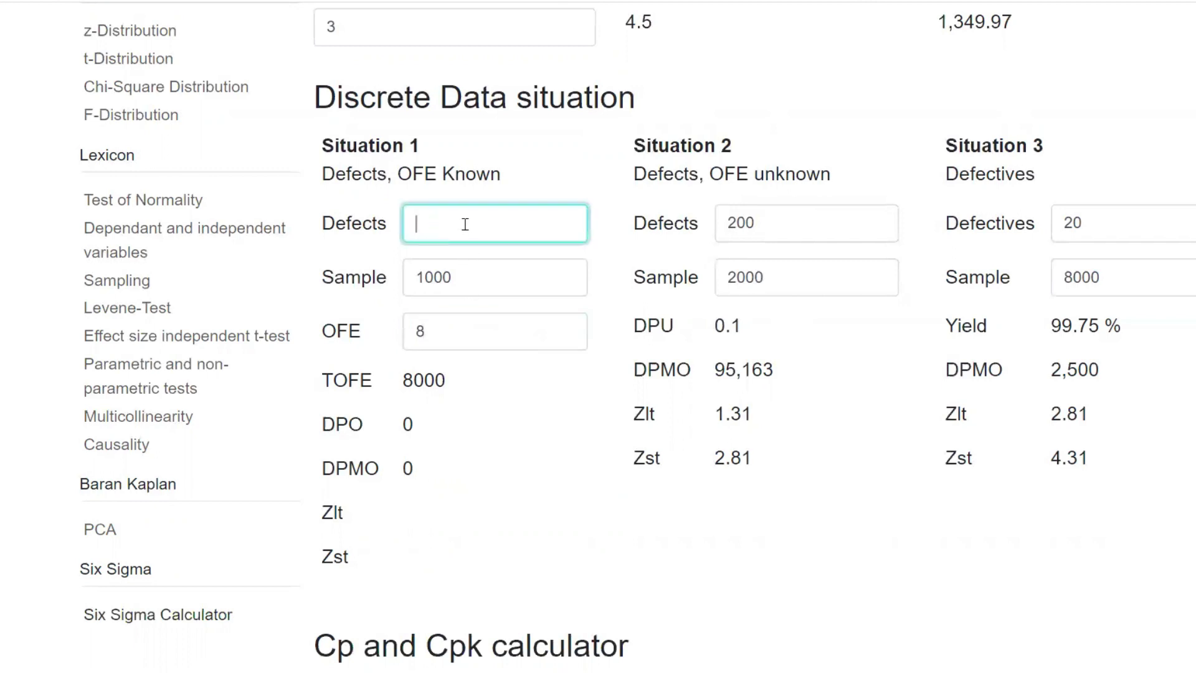
{"action": "type", "text": "20"}
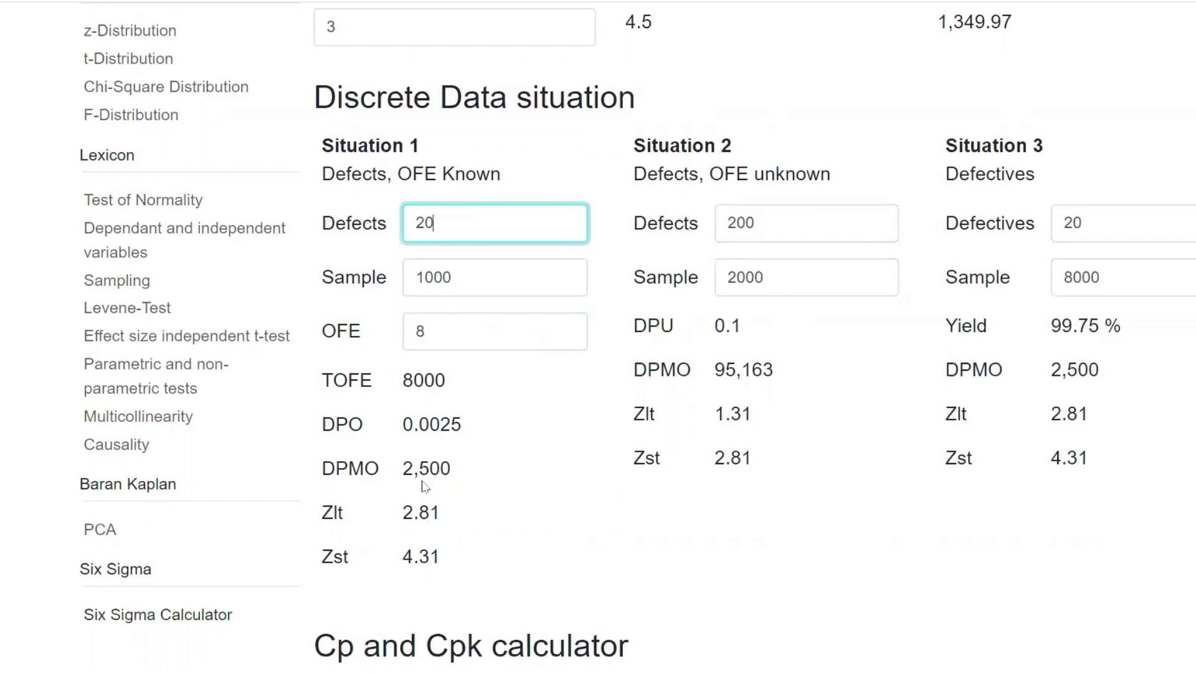
{"action": "key", "text": "BackSpace"}
{"action": "key", "text": "BackSpace"}
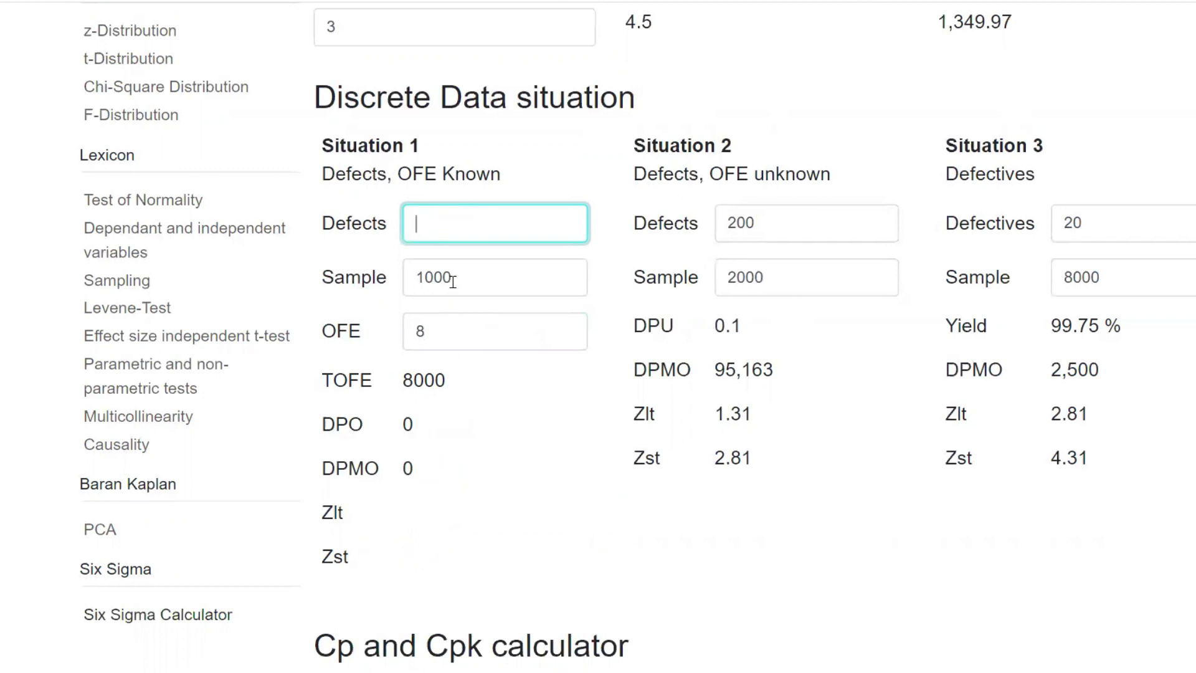
{"action": "type", "text": "10"}
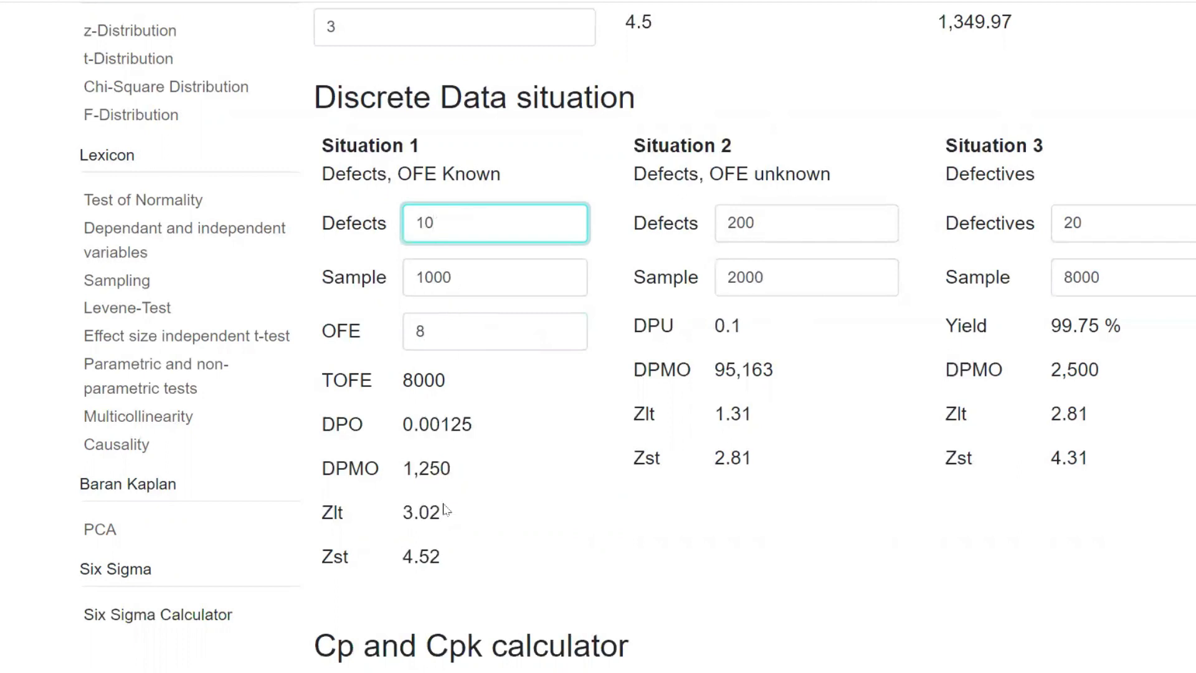
{"action": "key", "text": "BackSpace"}
{"action": "key", "text": "BackSpace"}
{"action": "type", "text": "2"}
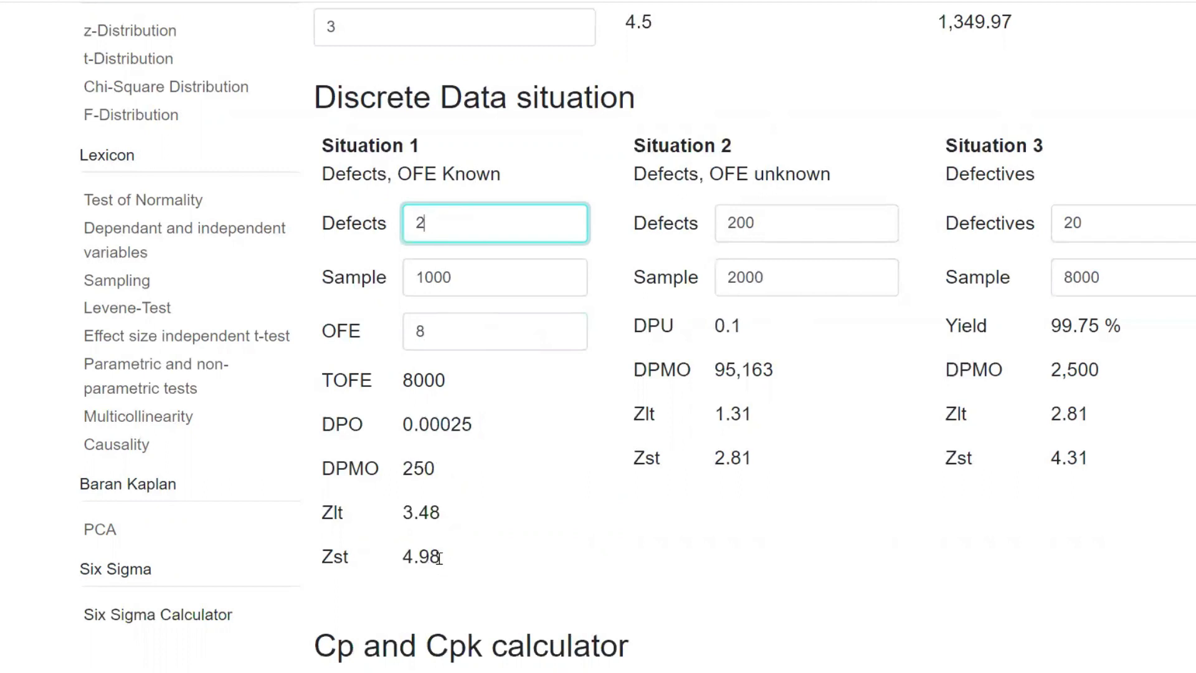
Step: Set Situation 1 opportunities per unit to 10, giving DPMO 200, Zlt 3.54, Zst 5.04
{"action": "left_click", "coordinate": [449, 330]}
{"action": "key", "text": "BackSpace"}
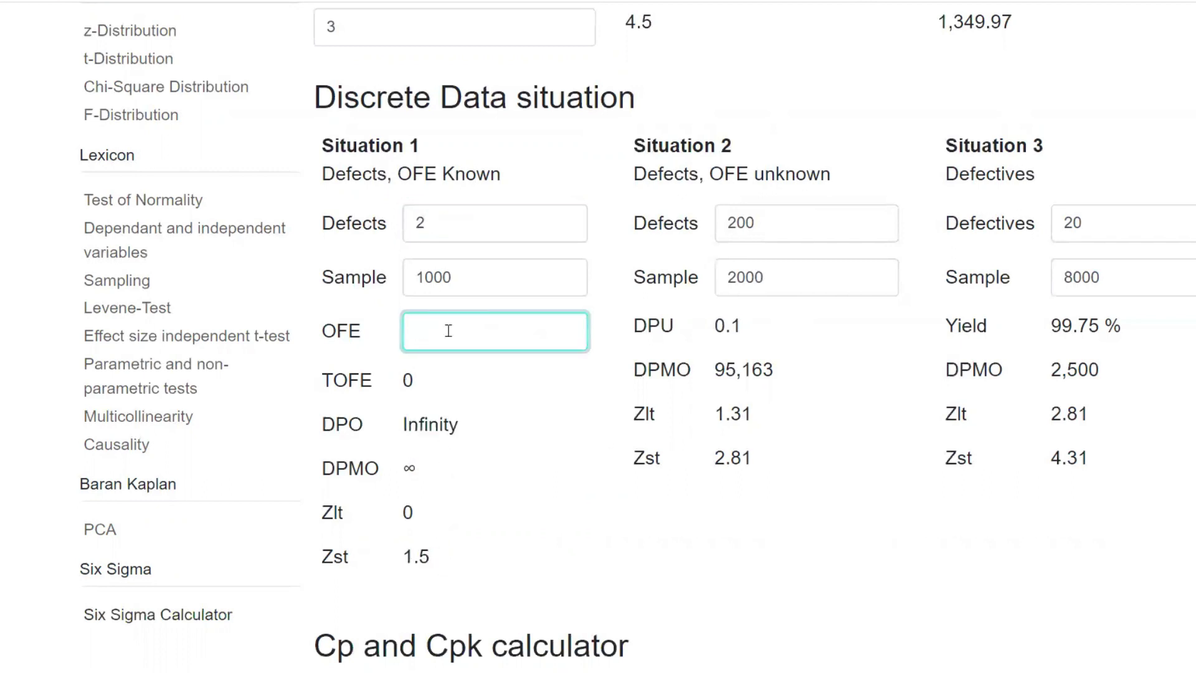
{"action": "type", "text": "10"}
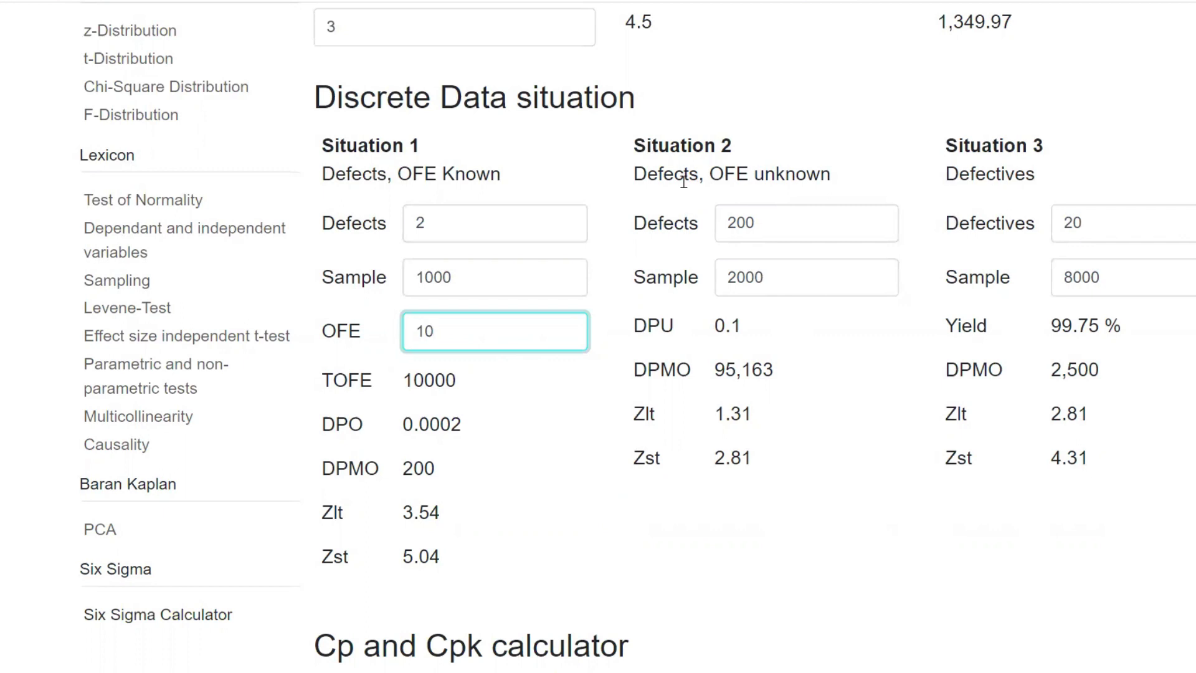
Step: Set Situation 2 to 10 defects in a sample of 100000
{"action": "left_click", "coordinate": [758, 228]}
{"action": "key", "text": "BackSpace"}
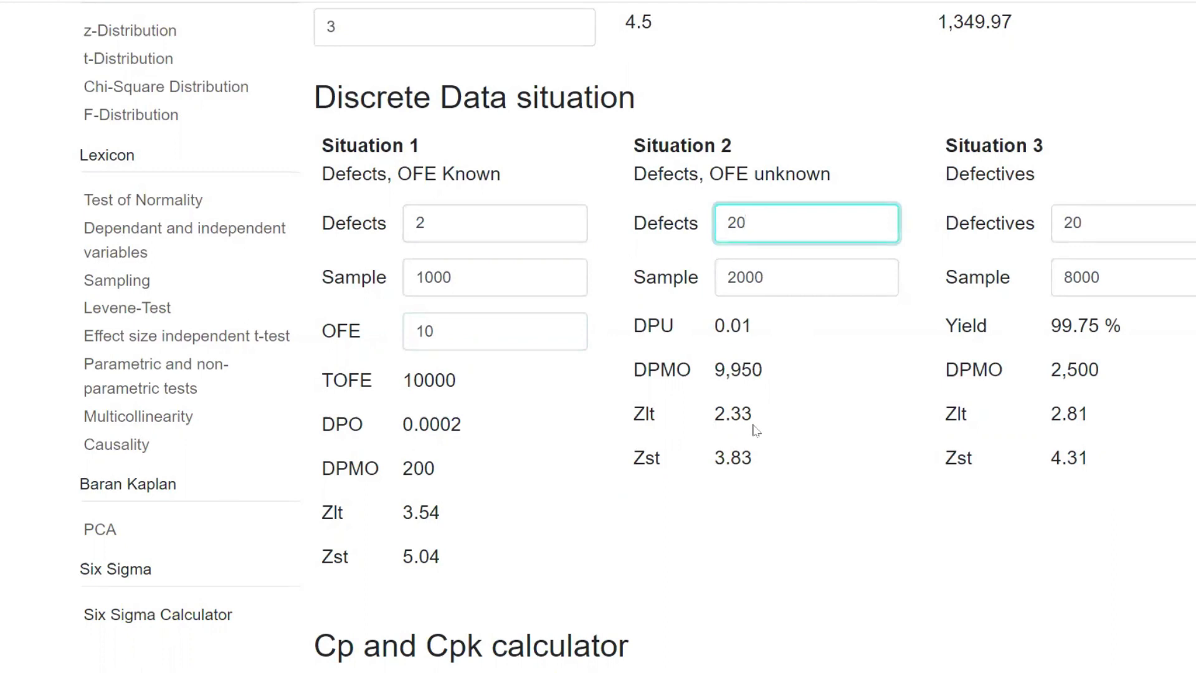
{"action": "key", "text": "BackSpace"}
{"action": "key", "text": "BackSpace"}
{"action": "type", "text": "10"}
{"action": "left_click", "coordinate": [777, 288]}
{"action": "key", "text": "BackSpace"}
{"action": "key", "text": "BackSpace"}
{"action": "key", "text": "BackSpace"}
{"action": "key", "text": "BackSpace"}
{"action": "type", "text": "1"}
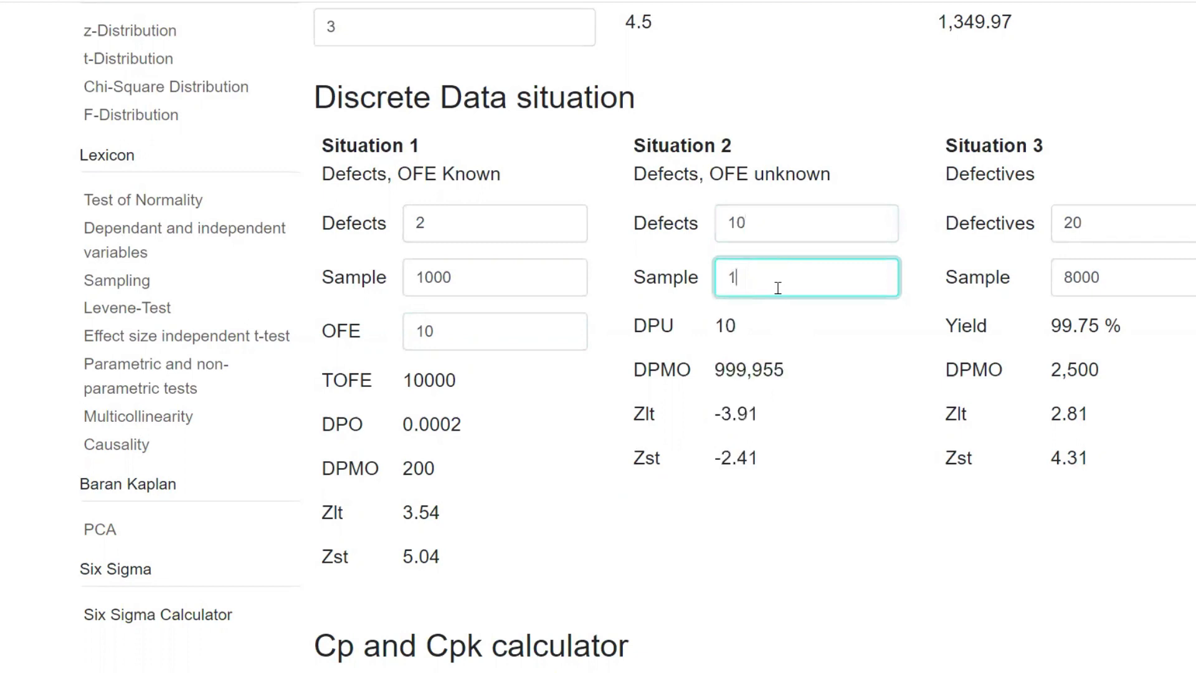
{"action": "type", "text": "0000"}
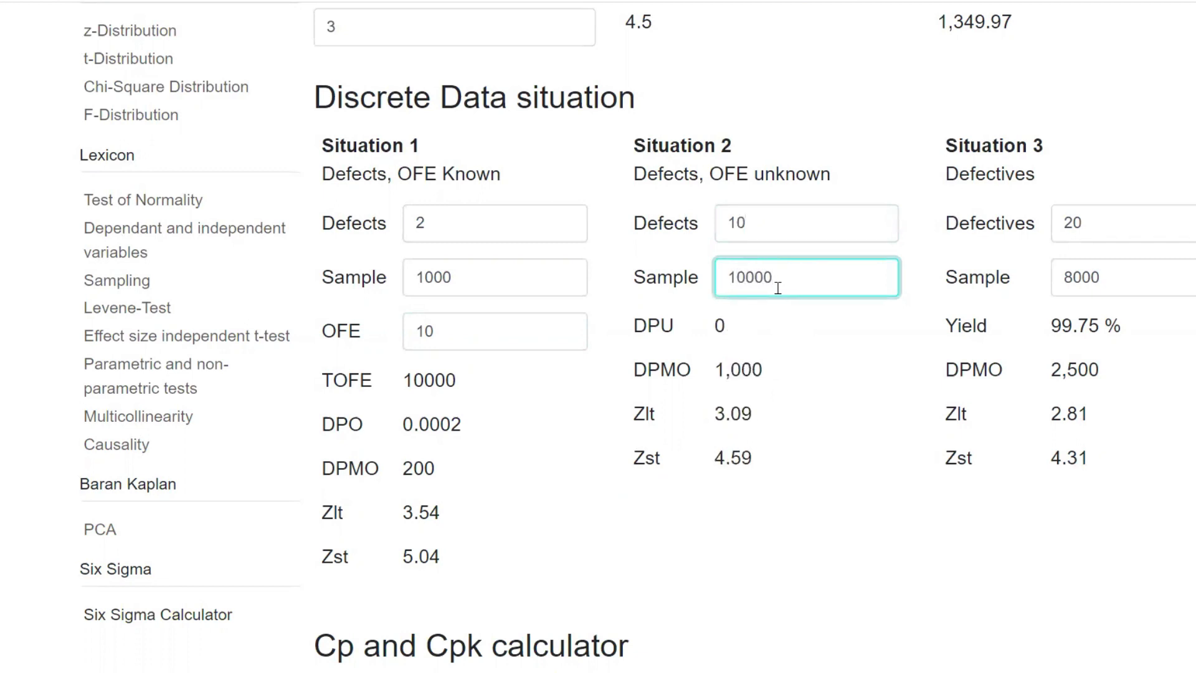
{"action": "type", "text": "0"}
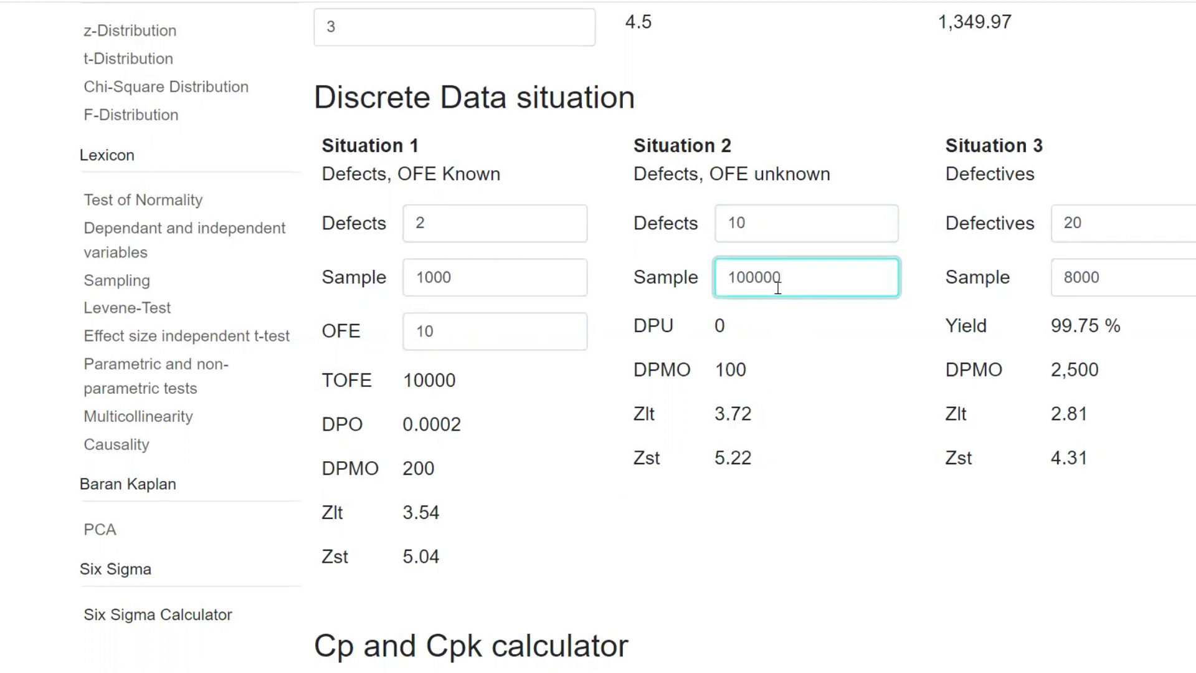
Step: Set Situation 3 to 5 defectives in a sample of 1000, giving yield 99.5 %
{"action": "left_click", "coordinate": [1106, 229]}
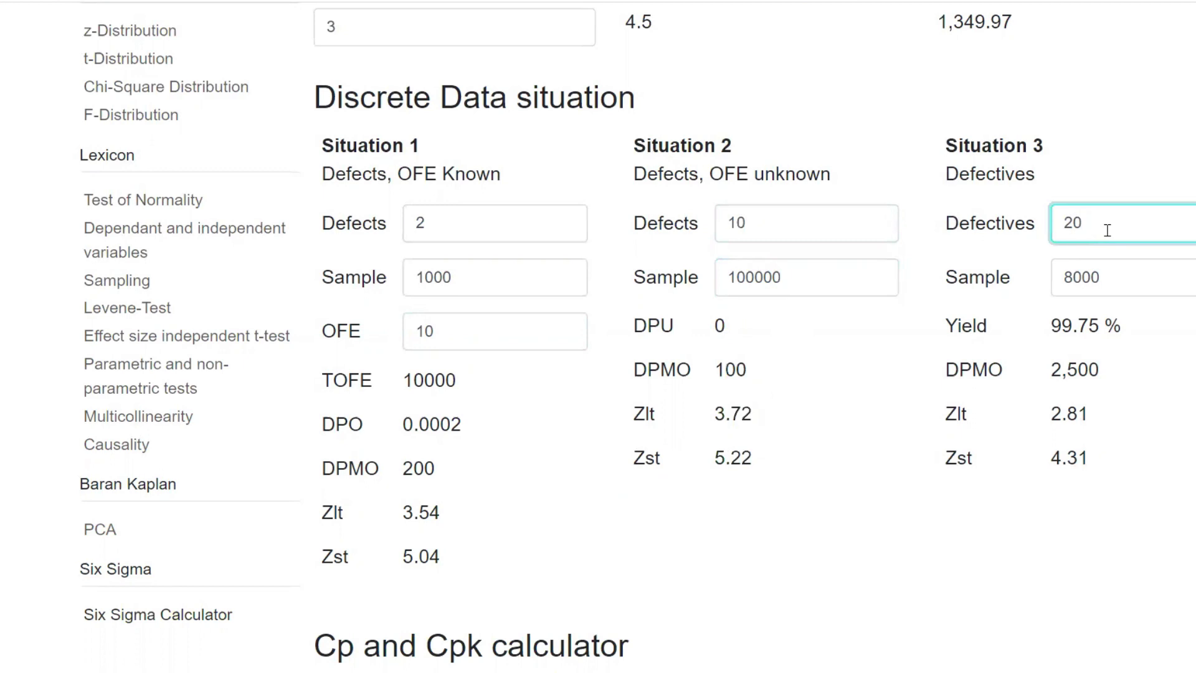
{"action": "key", "text": "BackSpace"}
{"action": "key", "text": "BackSpace"}
{"action": "type", "text": "5"}
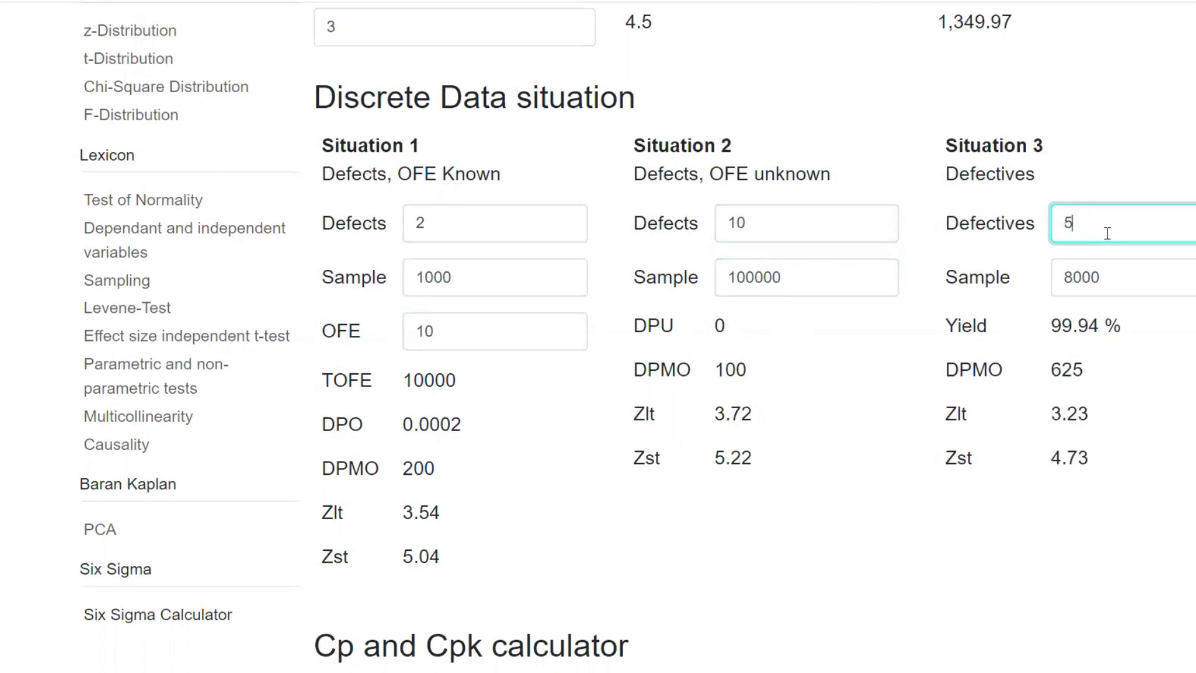
{"action": "left_click", "coordinate": [1121, 272]}
{"action": "key", "text": "BackSpace"}
{"action": "key", "text": "BackSpace"}
{"action": "key", "text": "BackSpace"}
{"action": "key", "text": "BackSpace"}
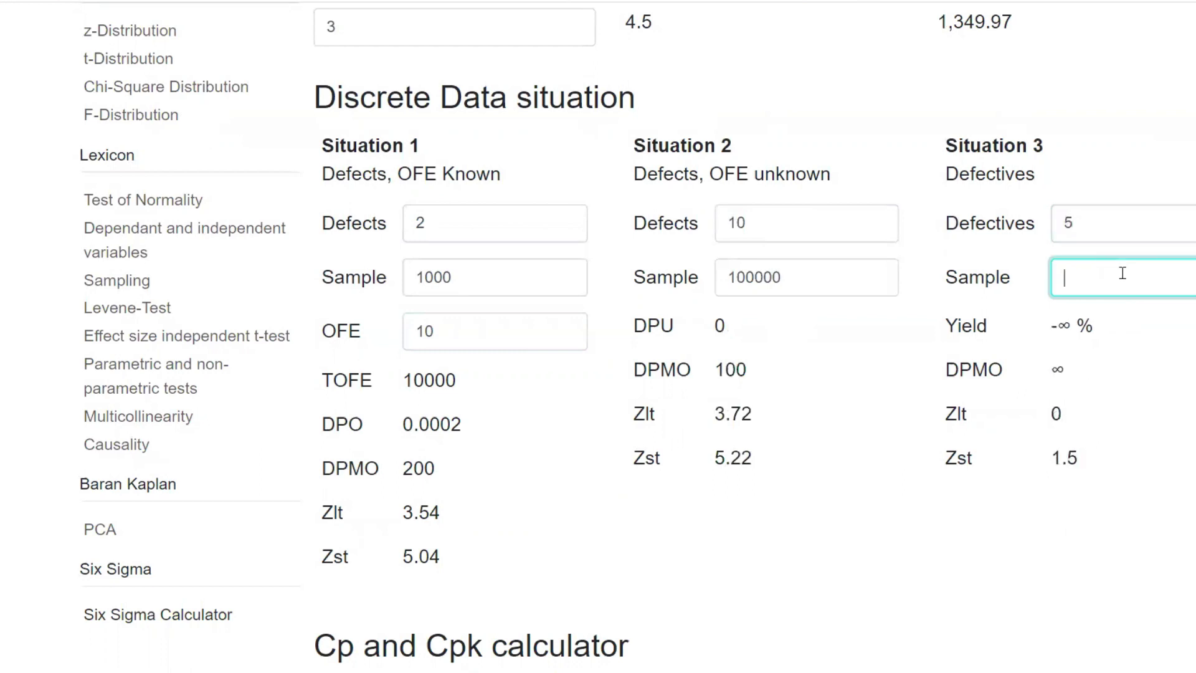
{"action": "type", "text": "1000"}
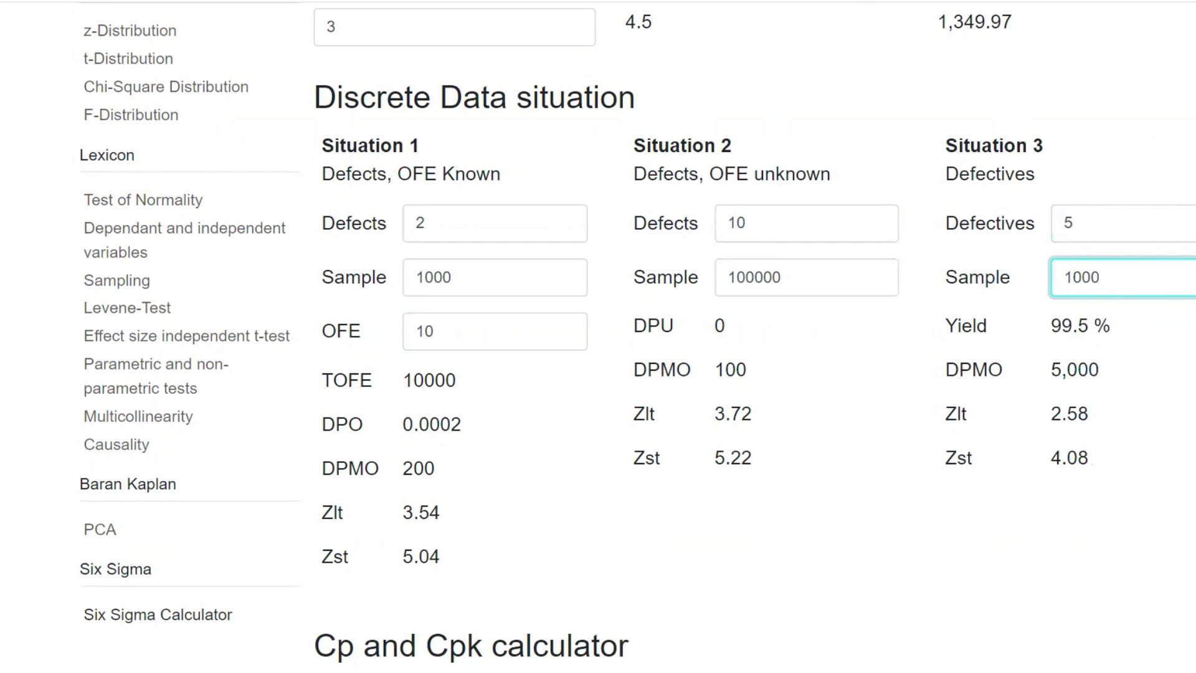
Step: Change the Cp/Cpk calculator mean from 5.2 to 5.1, giving Cpk 6.67 with Cp 8.33
{"action": "scroll", "coordinate": [638, 337], "scroll_direction": "down", "scroll_amount": 8}
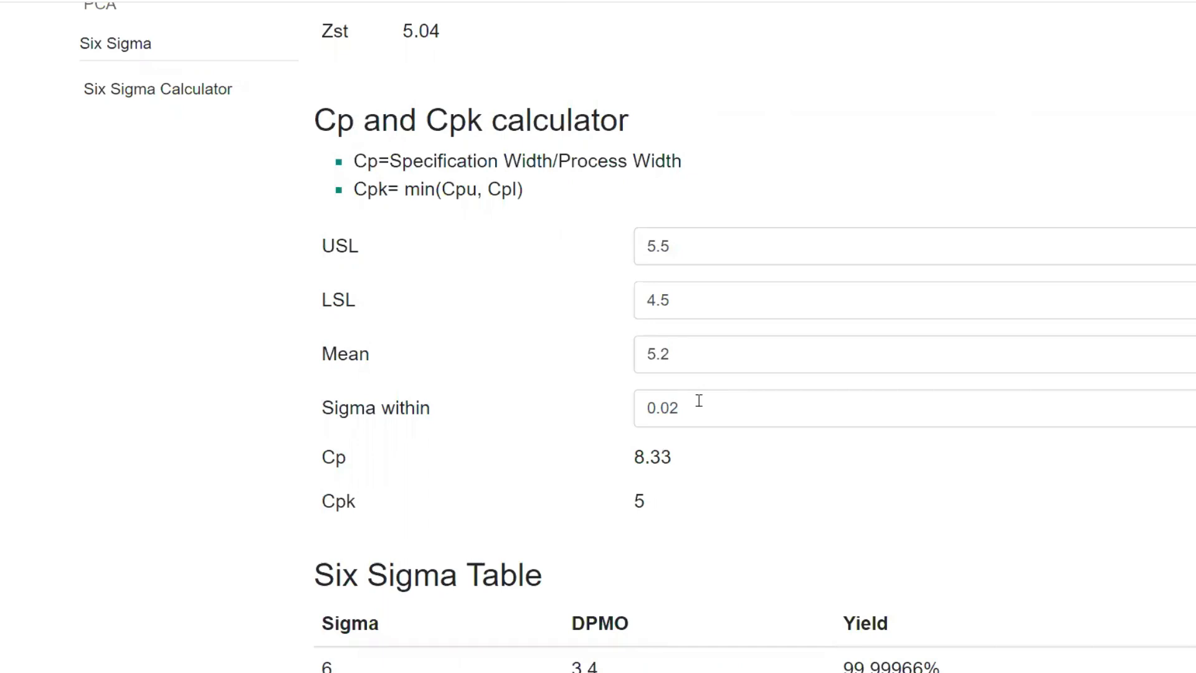
{"action": "left_click", "coordinate": [685, 355]}
{"action": "key", "text": "BackSpace"}
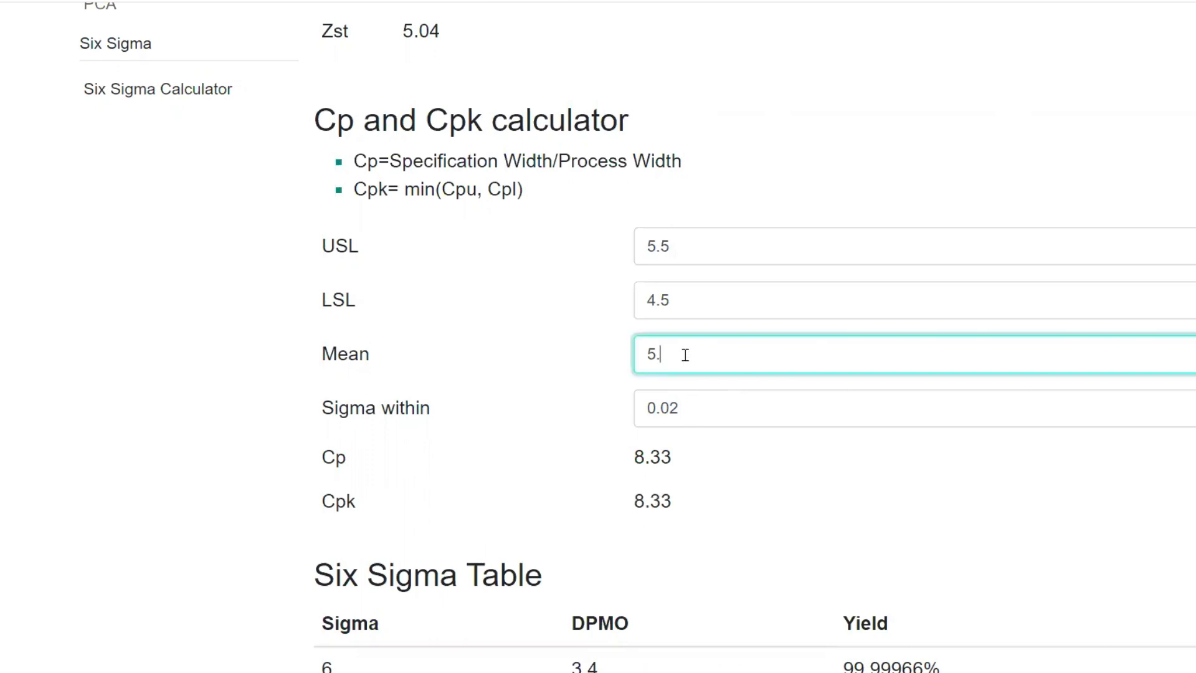
{"action": "type", "text": "02"}
{"action": "key", "text": "BackSpace"}
{"action": "key", "text": "BackSpace"}
{"action": "key", "text": "BackSpace"}
{"action": "type", "text": ".1"}
{"action": "scroll", "coordinate": [598, 336], "scroll_direction": "down", "scroll_amount": 9}
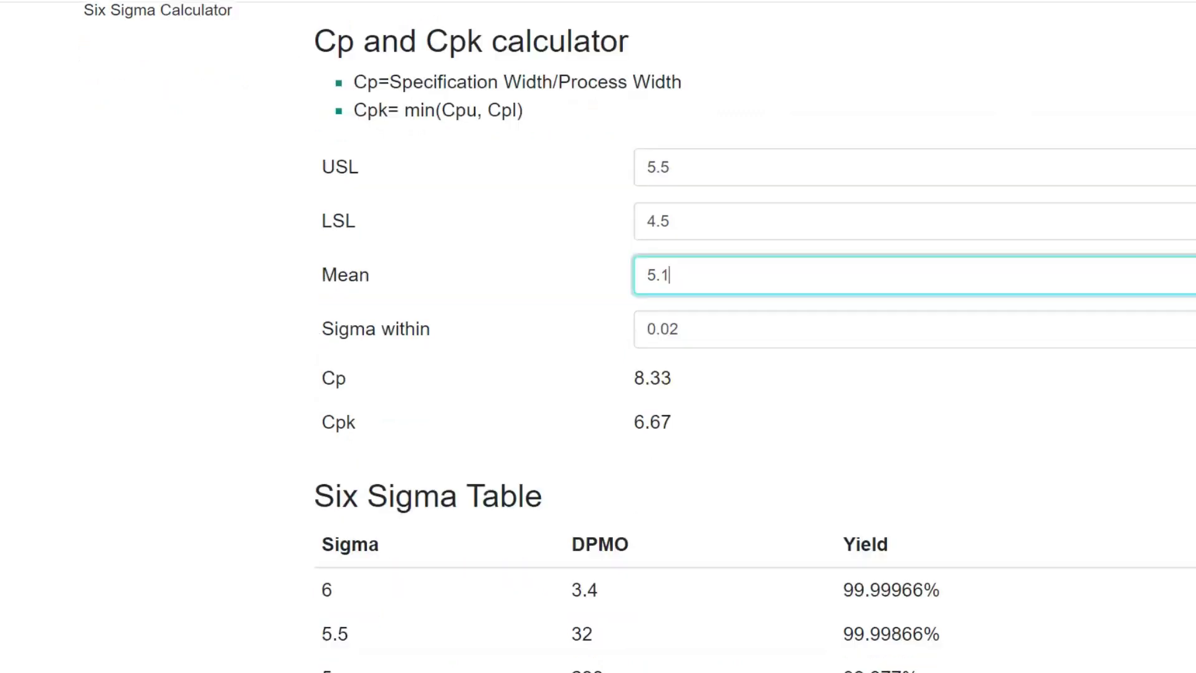
{"action": "scroll", "coordinate": [598, 336], "scroll_direction": "down", "scroll_amount": 5}
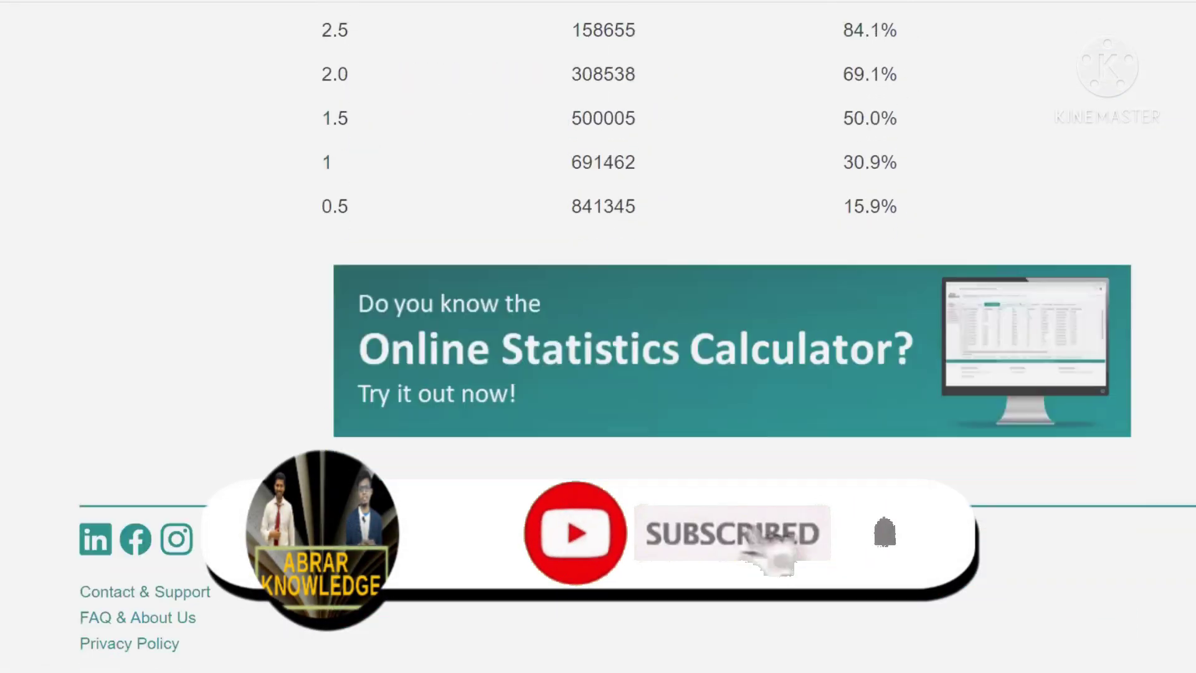
{"action": "scroll", "coordinate": [598, 337], "scroll_direction": "up", "scroll_amount": 20}
{"action": "scroll", "coordinate": [598, 336], "scroll_direction": "up", "scroll_amount": 4}
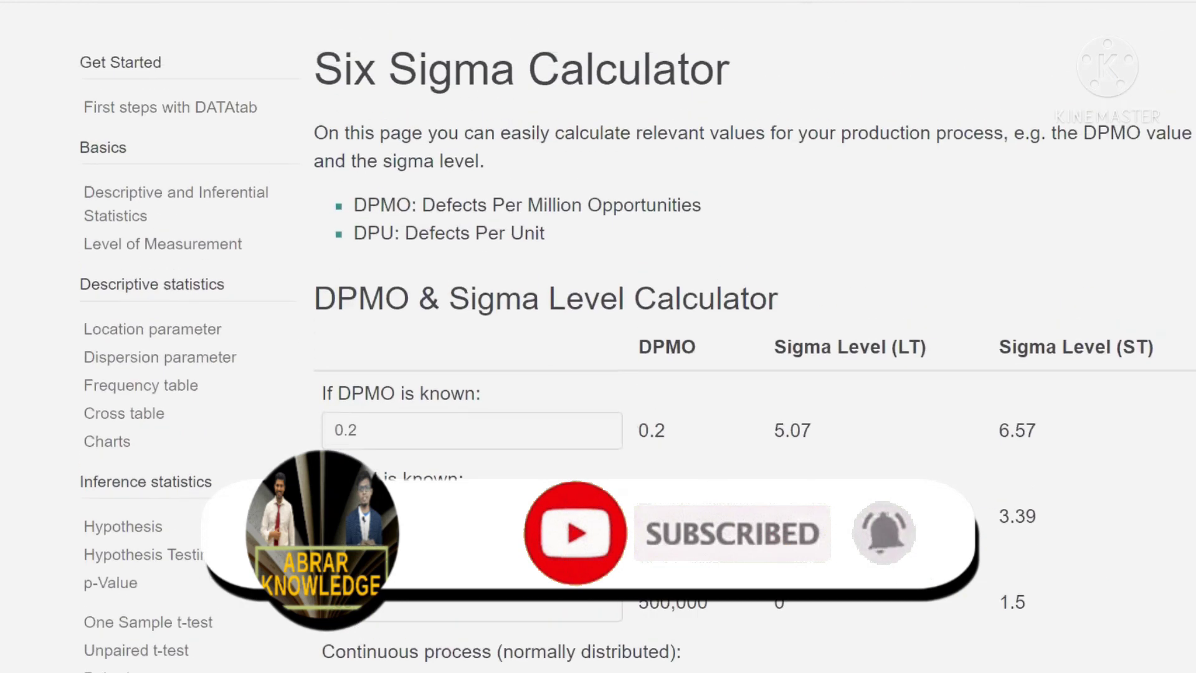
{"action": "scroll", "coordinate": [598, 336], "scroll_direction": "down", "scroll_amount": 2}
{"action": "scroll", "coordinate": [498, 303], "scroll_direction": "down", "scroll_amount": 1}
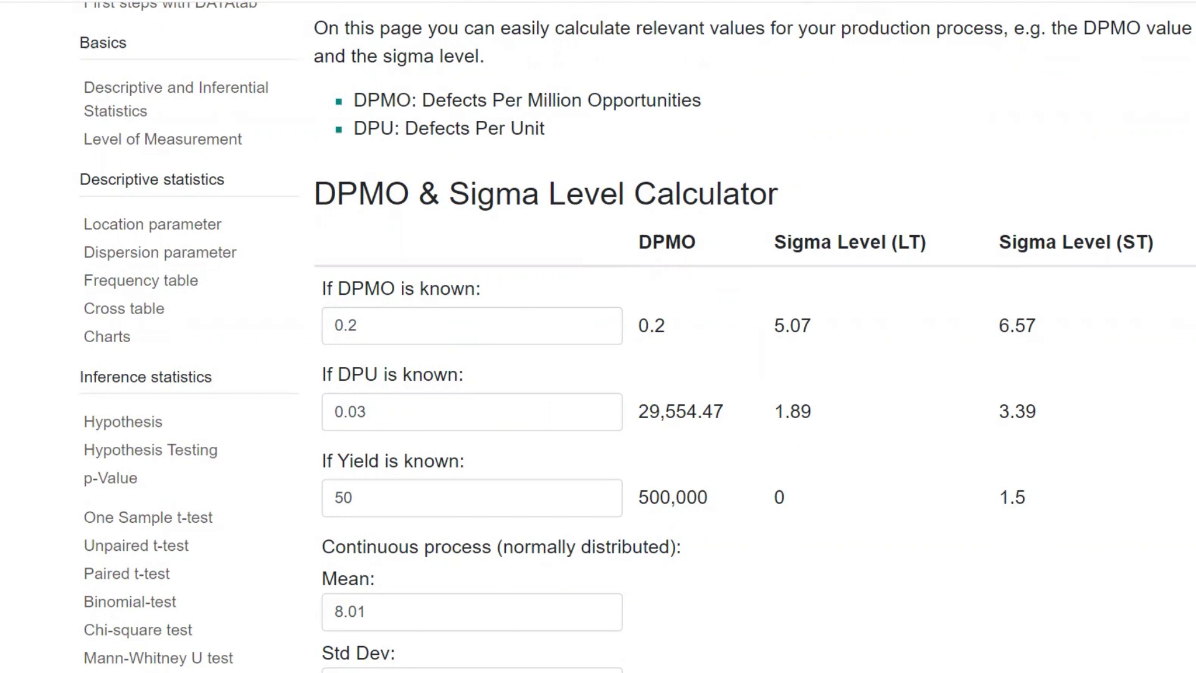
{"action": "scroll", "coordinate": [598, 336], "scroll_direction": "down", "scroll_amount": 3}
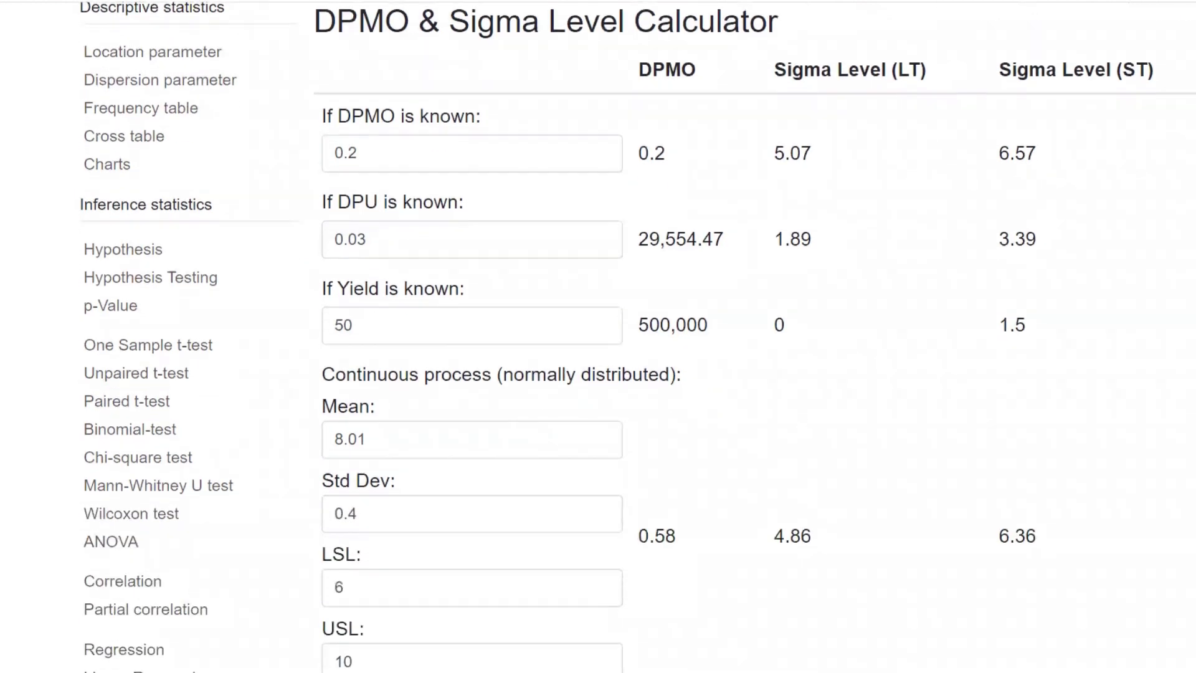
{"action": "scroll", "coordinate": [598, 336], "scroll_direction": "down", "scroll_amount": 10}
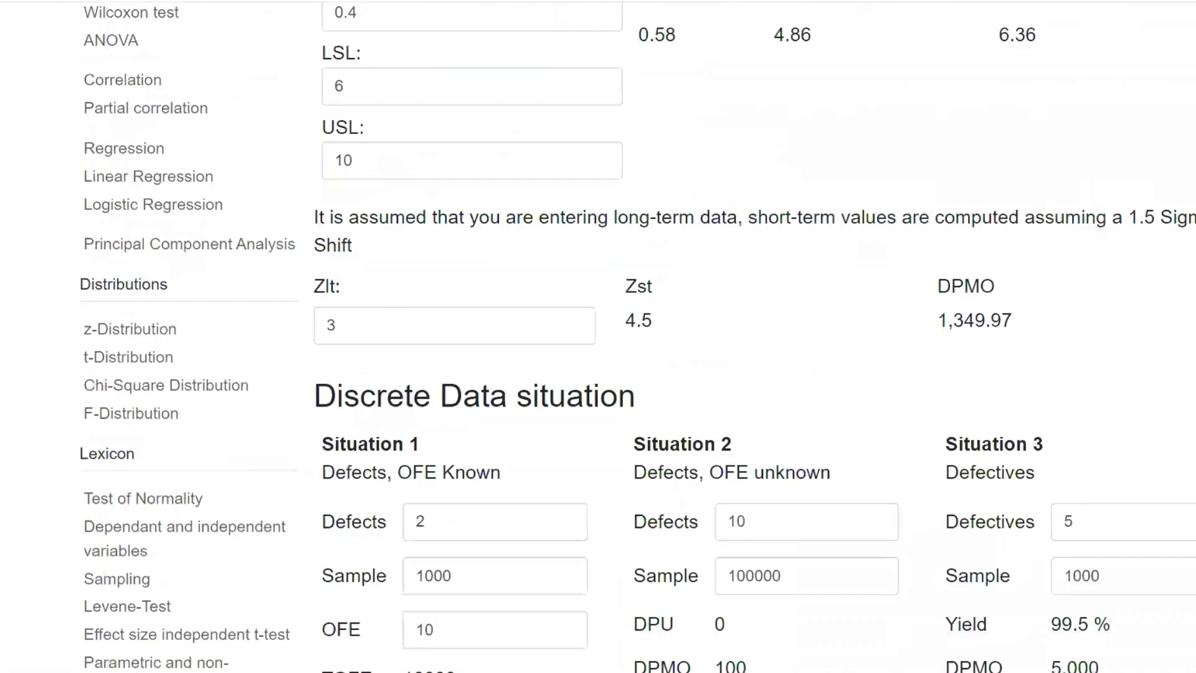
{"action": "scroll", "coordinate": [598, 336], "scroll_direction": "down", "scroll_amount": 2}
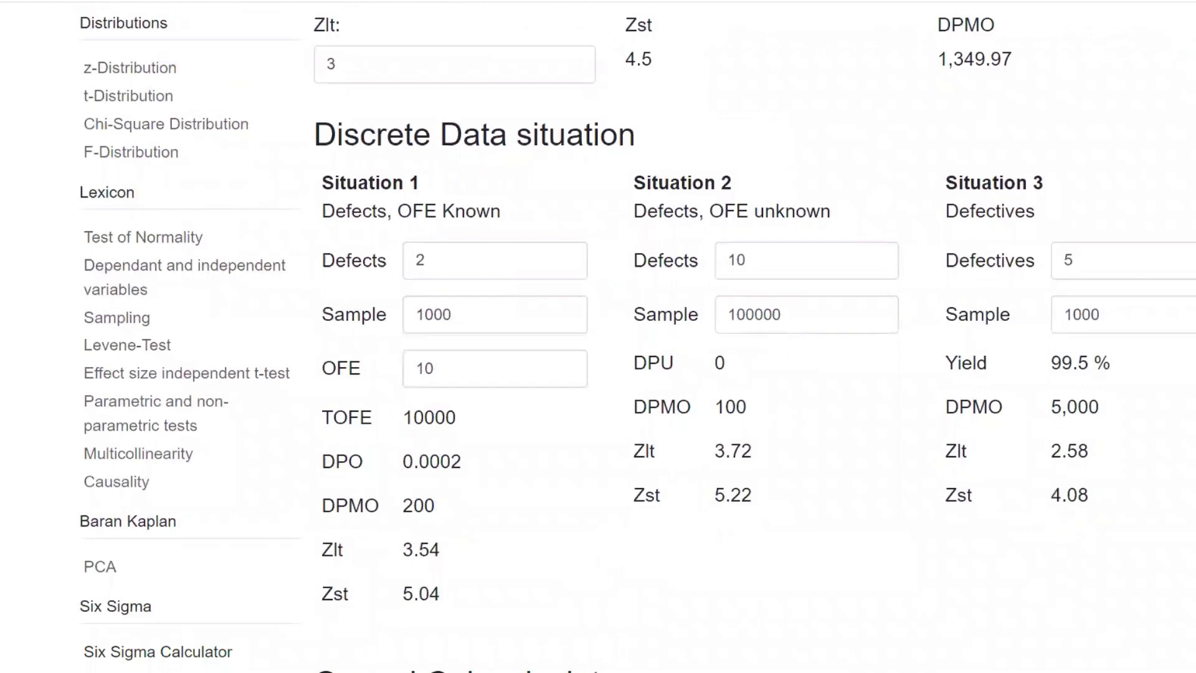
{"action": "scroll", "coordinate": [598, 336], "scroll_direction": "down", "scroll_amount": 6}
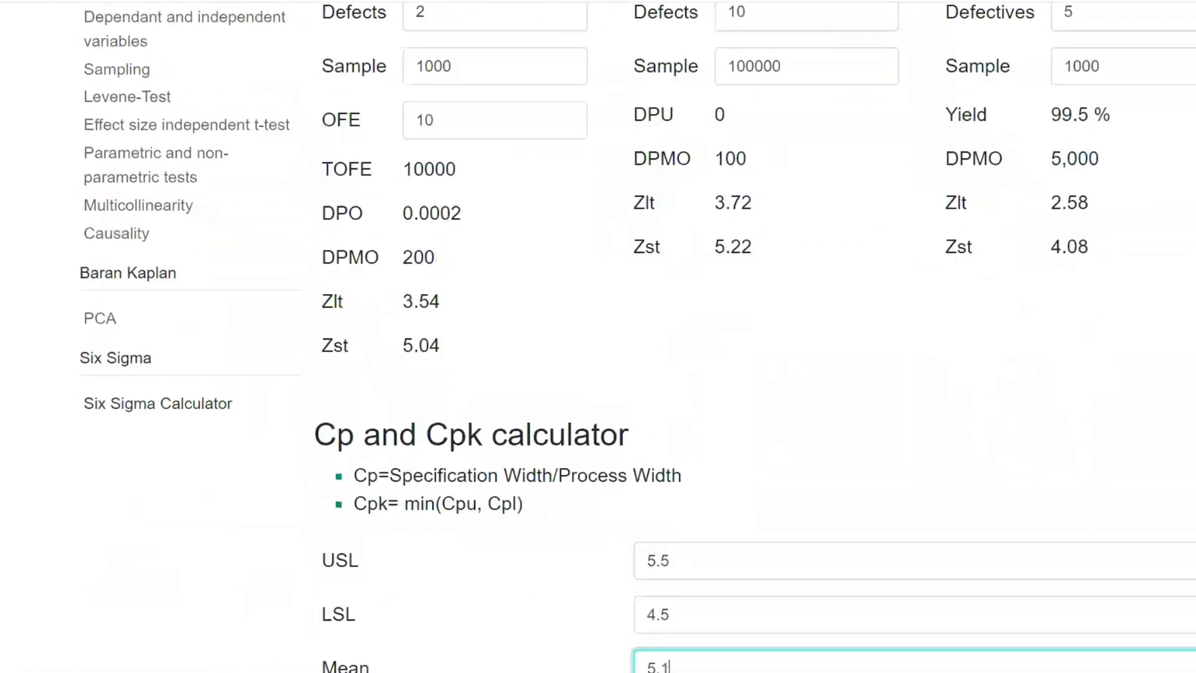
{"action": "key", "text": "BackSpace"}
{"action": "type", "text": "1"}
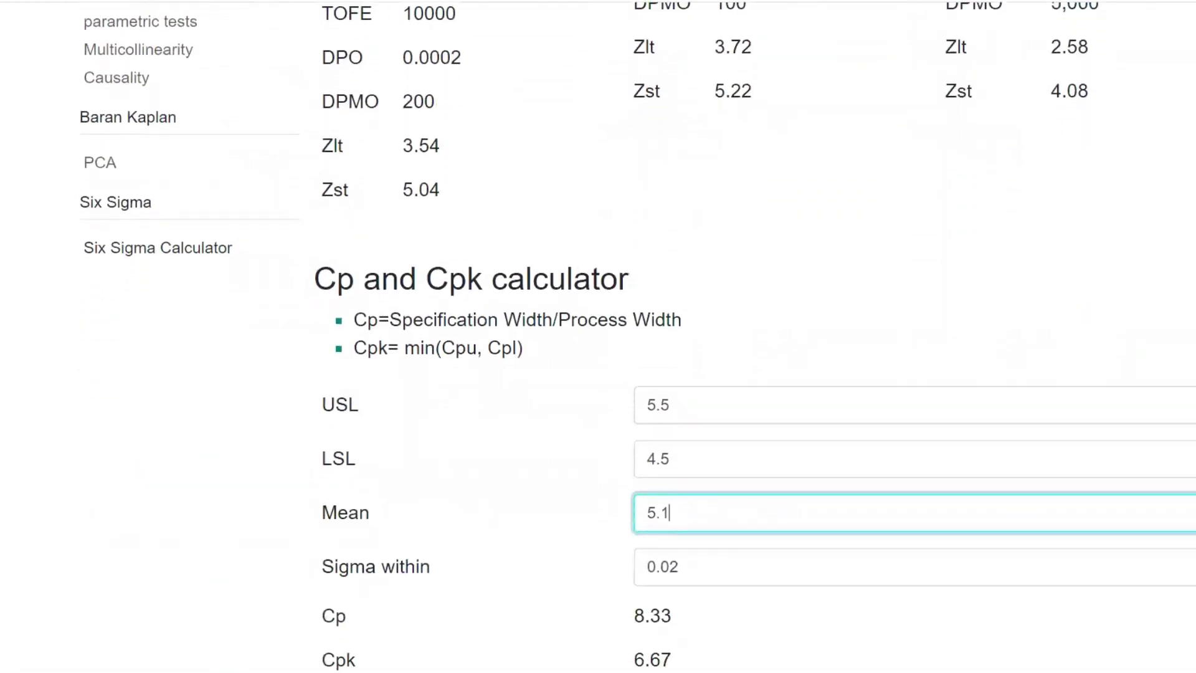
{"action": "scroll", "coordinate": [598, 336], "scroll_direction": "down", "scroll_amount": 4}
{"action": "scroll", "coordinate": [597, 337], "scroll_direction": "up", "scroll_amount": 18}
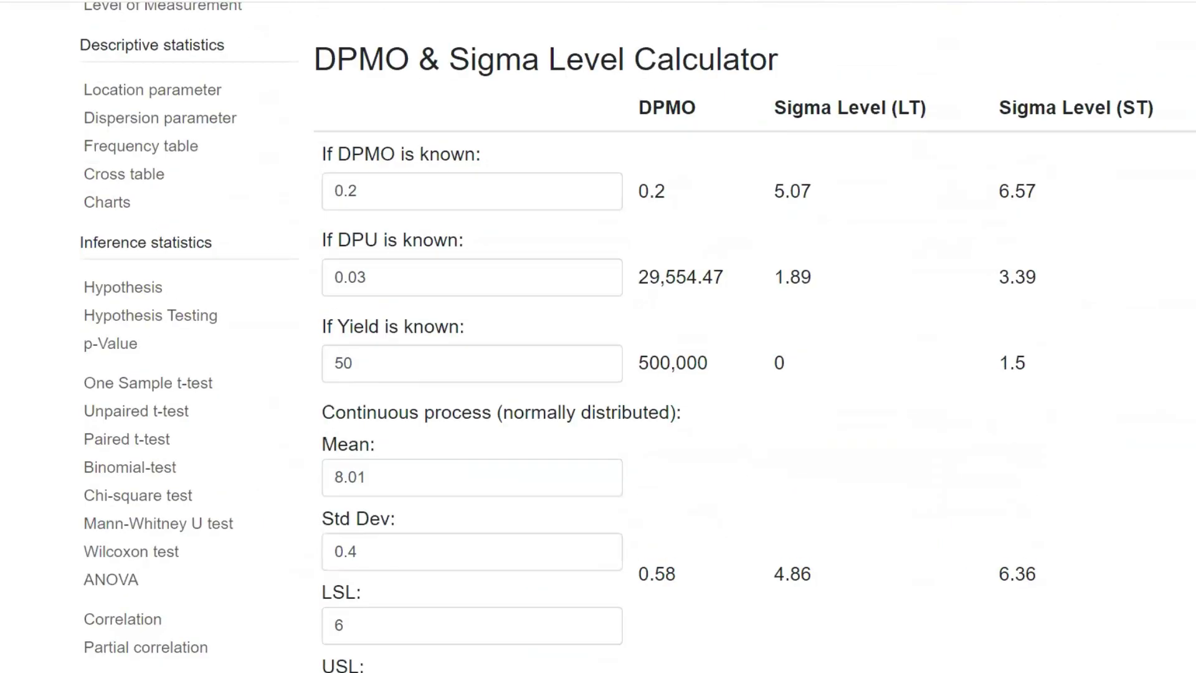